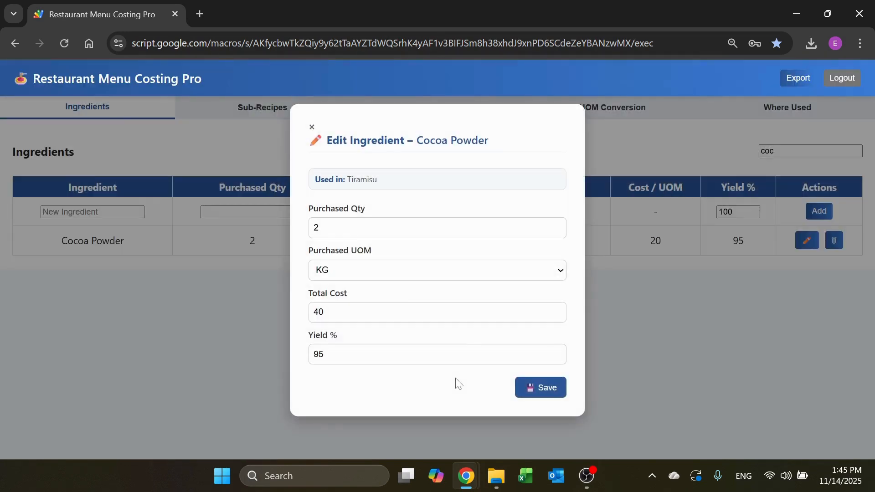
Step: Check the purchased unit choices for Cocoa Powder and close its edit form without saving
click(495, 276)
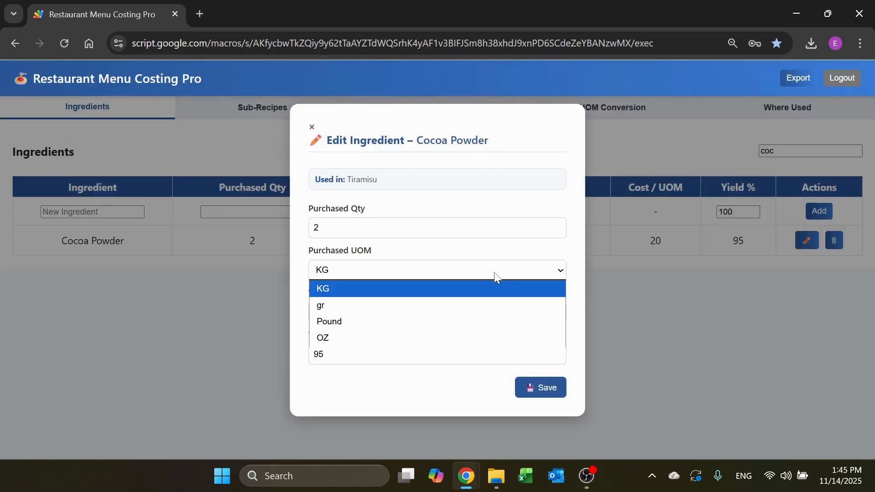
click(482, 274)
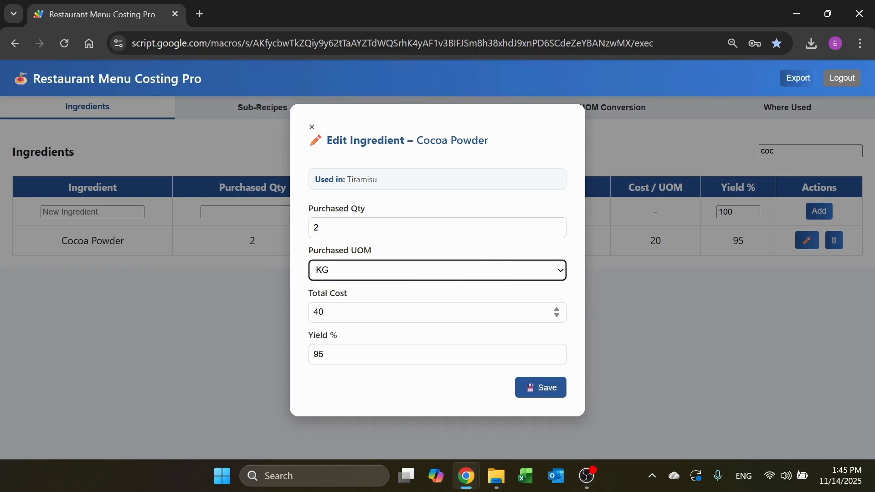
click(311, 127)
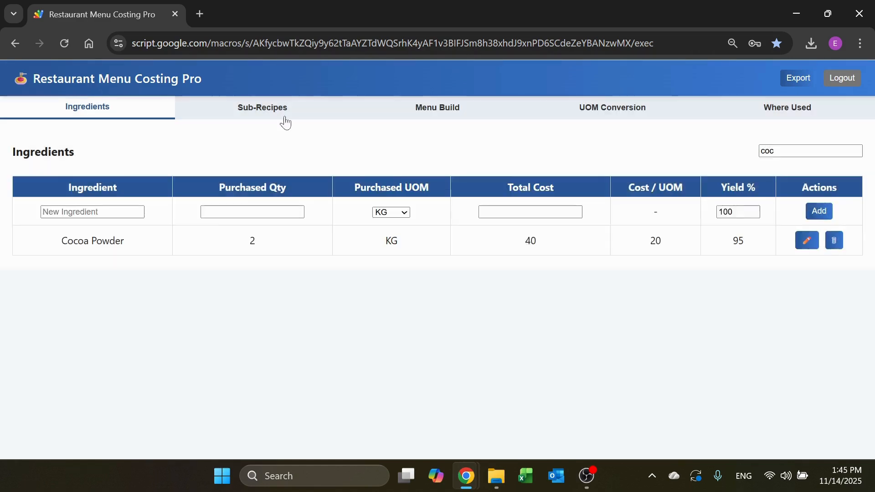
Step: Search the sub-recipes for "ti" and for "ce", and open Béchamel Sauce for editing
click(277, 119)
click(762, 151)
text(ti)
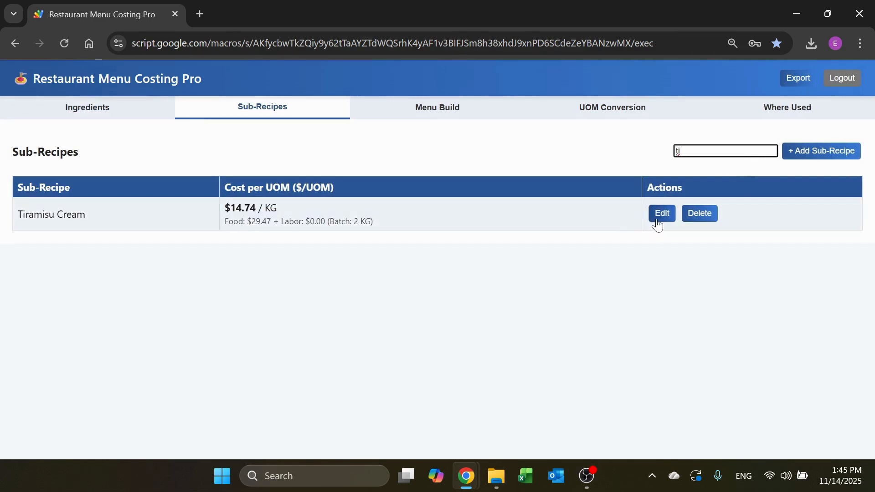
key(BackSpace)
key(BackSpace)
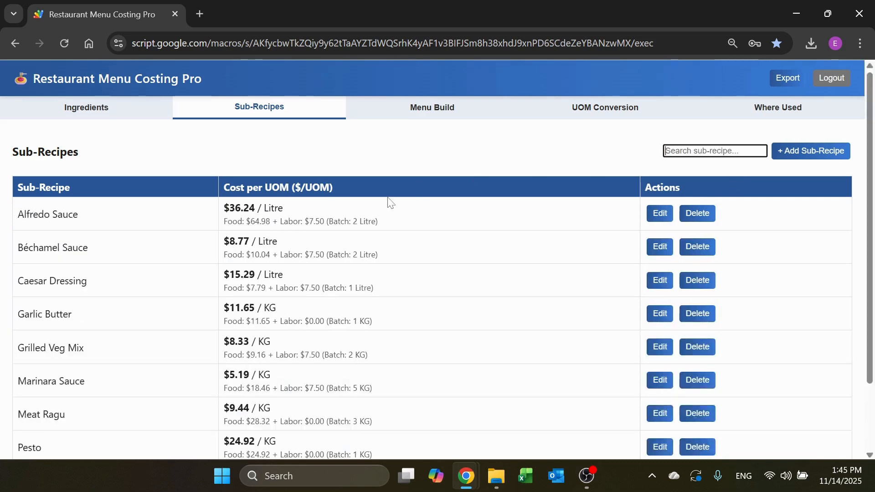
text(ce)
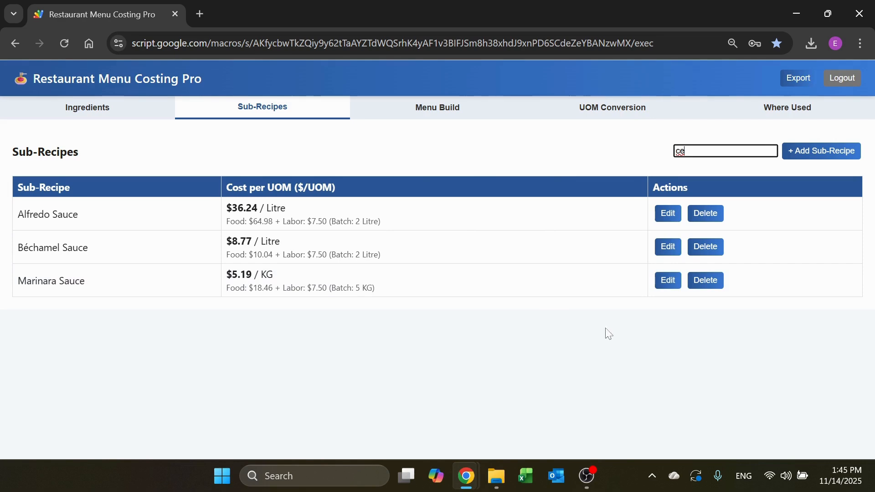
click(668, 248)
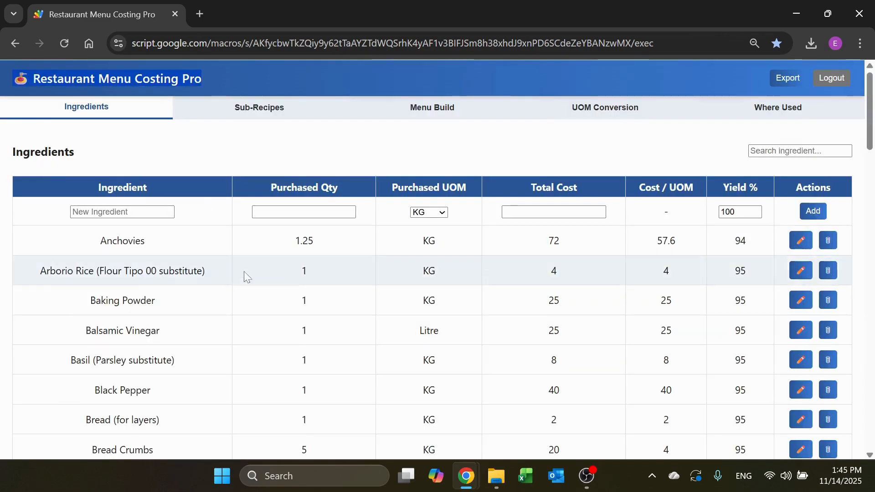
Step: Look through the ingredients list and filter it by "coc"
scroll(304, 324, down, 2)
scroll(306, 313, down, 3)
scroll(638, 246, up, 4)
click(774, 151)
text(coc)
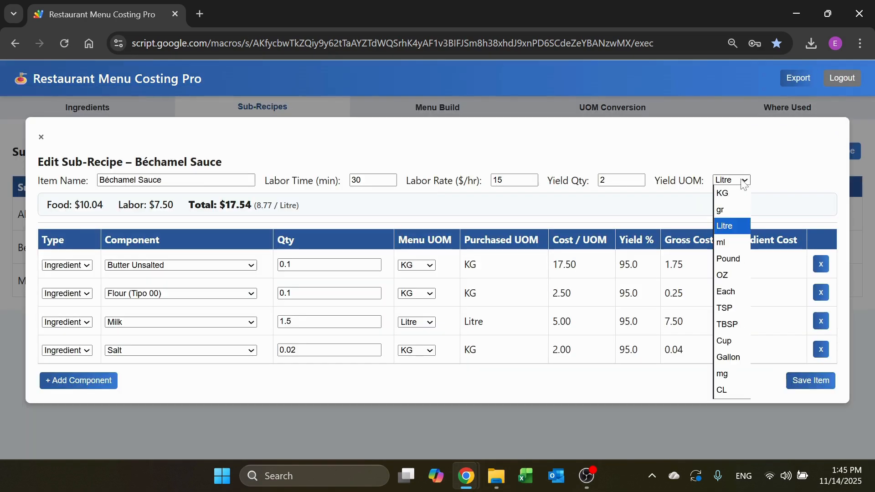
Step: Add Capers as an ingredient component of the Béchamel Sauce sub-recipe, with Pound as menu unit and quantity 3
click(744, 182)
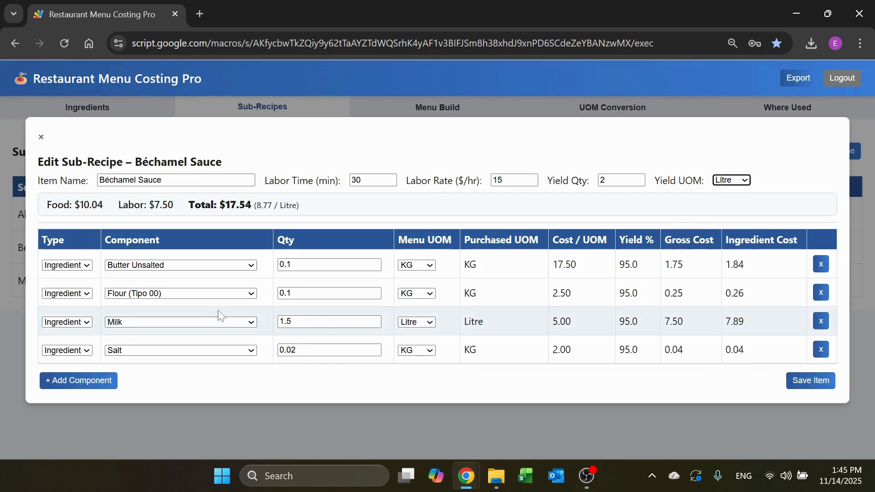
click(100, 382)
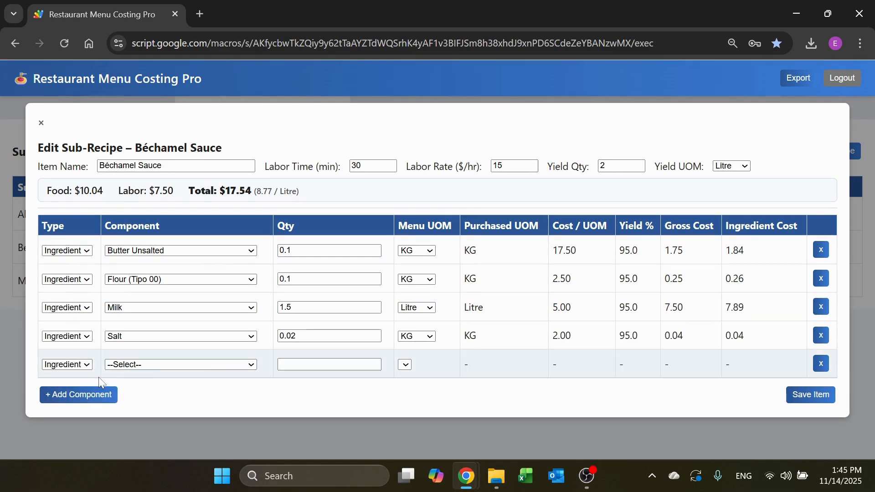
click(220, 368)
click(200, 184)
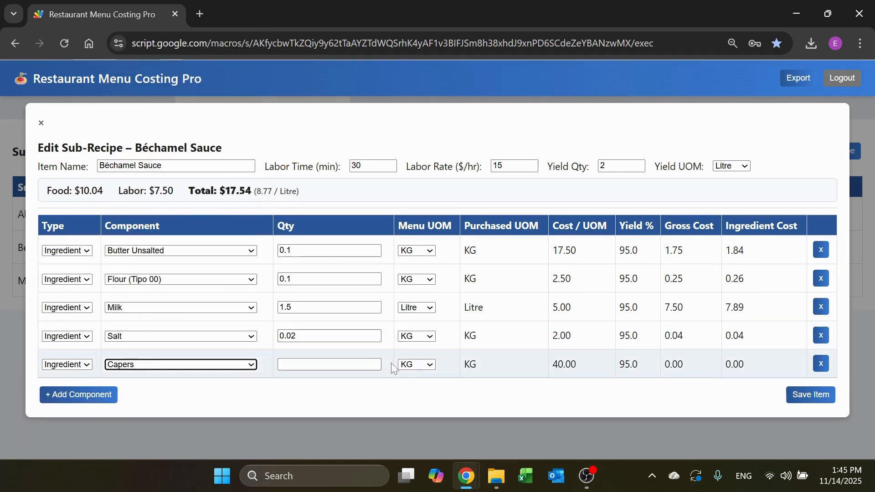
click(417, 364)
click(414, 410)
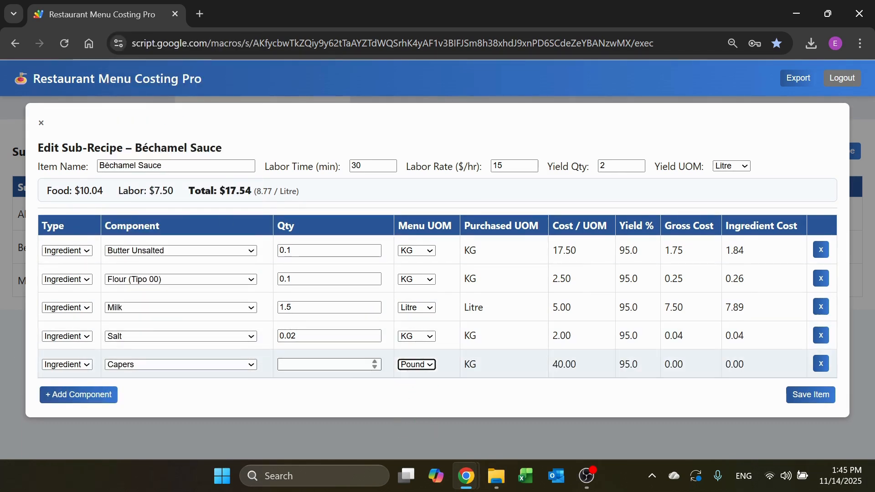
click(328, 365)
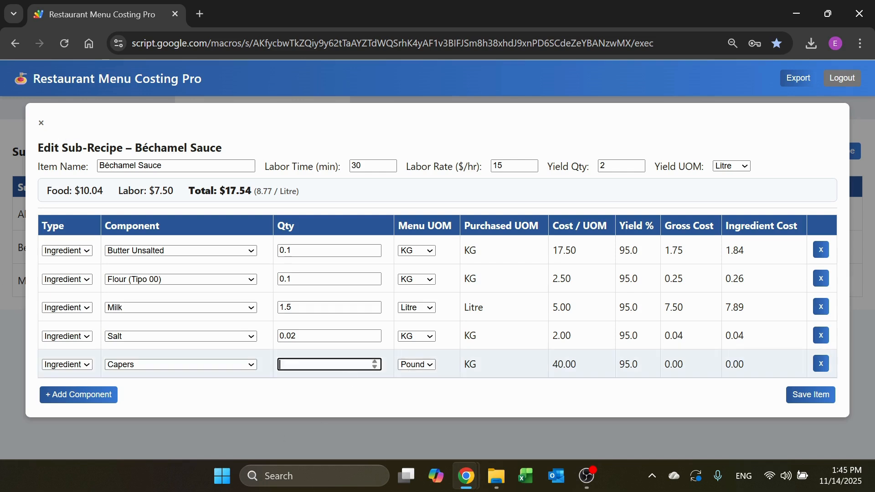
text(3)
click(335, 386)
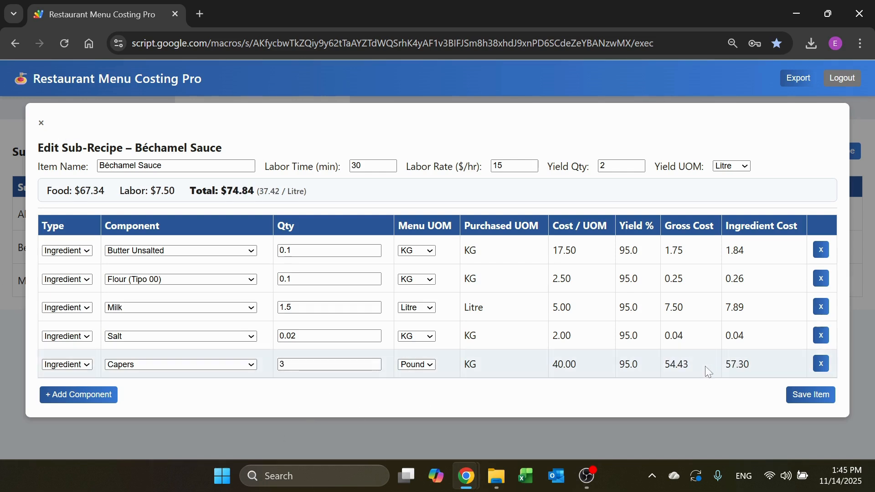
Step: Change the Capers menu unit to KG and close the Béchamel Sauce editor without saving
click(415, 365)
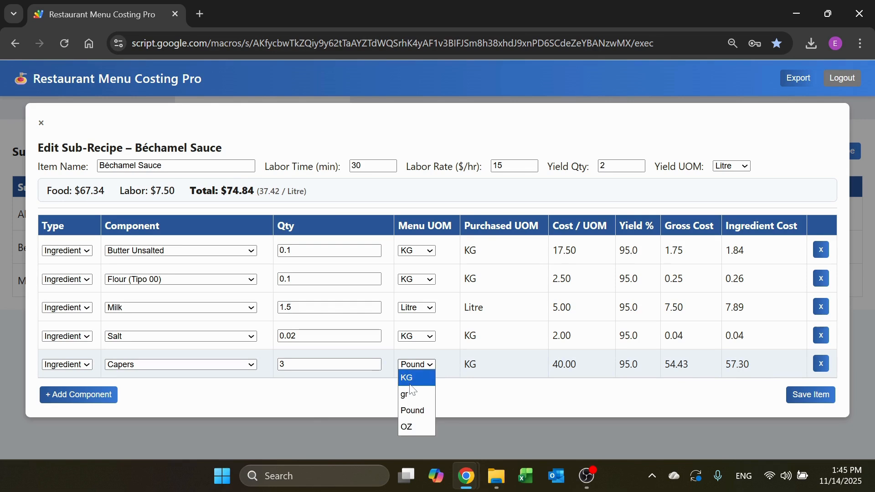
click(410, 384)
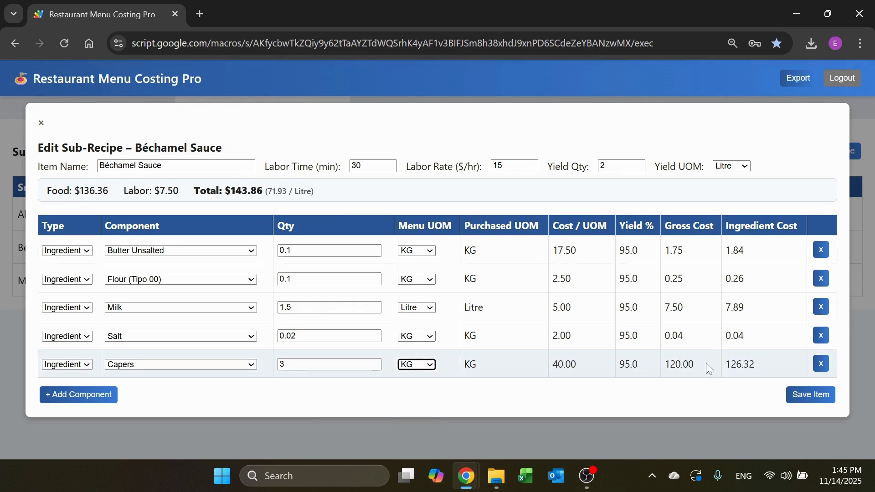
click(41, 123)
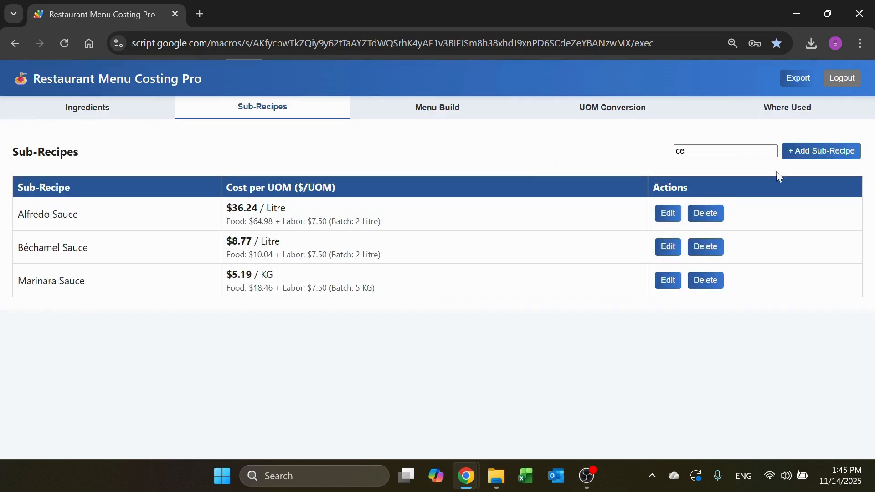
Step: View the blank new sub-recipe form, close it, and go to the Menu Build section
click(851, 156)
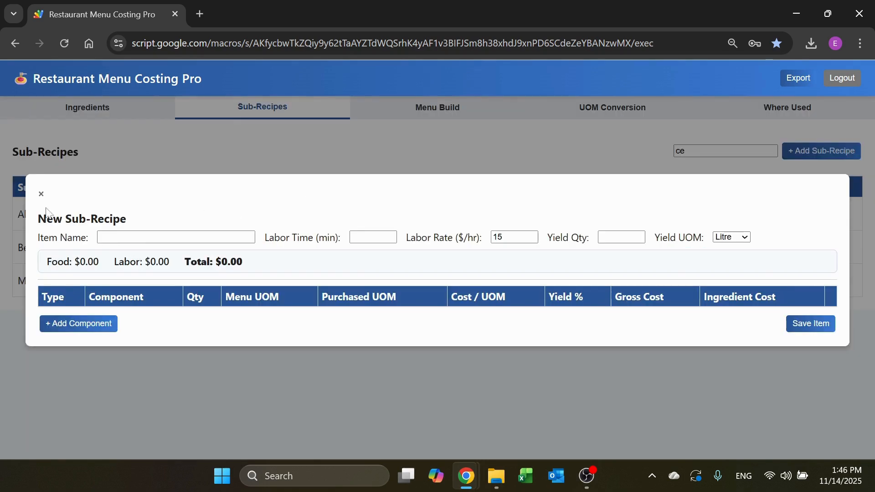
click(42, 195)
click(436, 108)
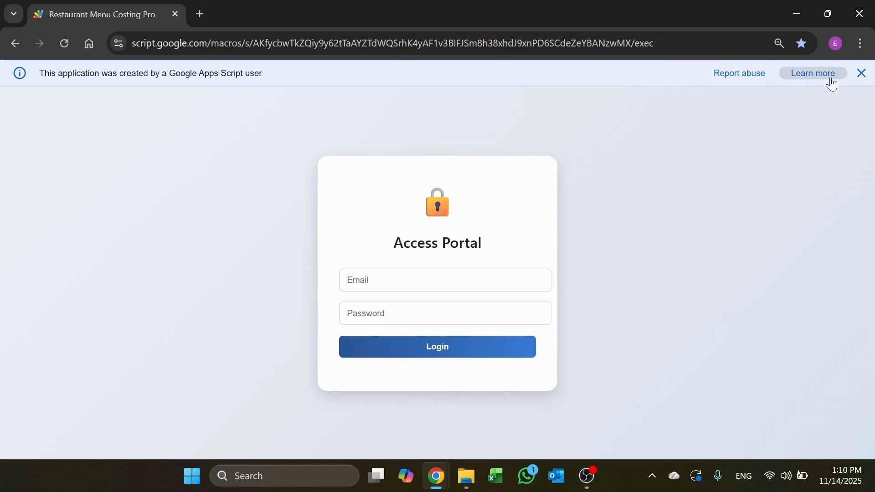
Step: Dismiss the Apps Script notice and log in to the access portal with the account's login name and password
click(861, 72)
click(456, 267)
text(Chef)
key(Tab)
text(•)
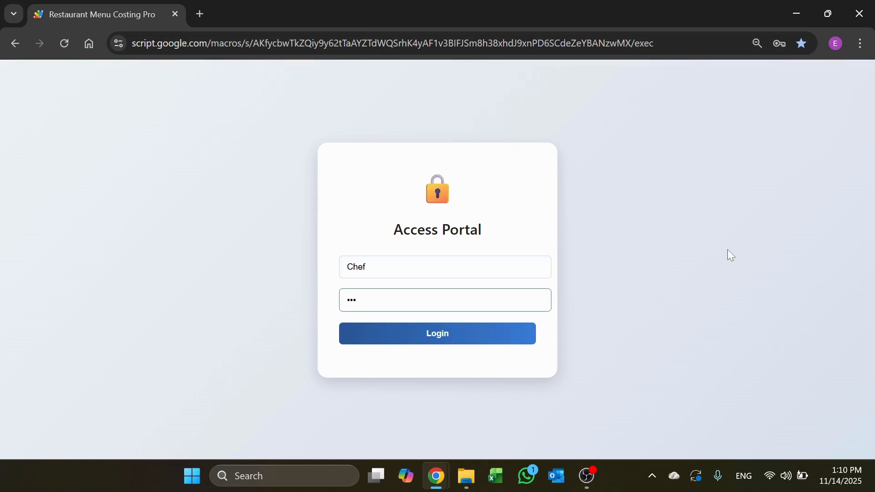
click(488, 337)
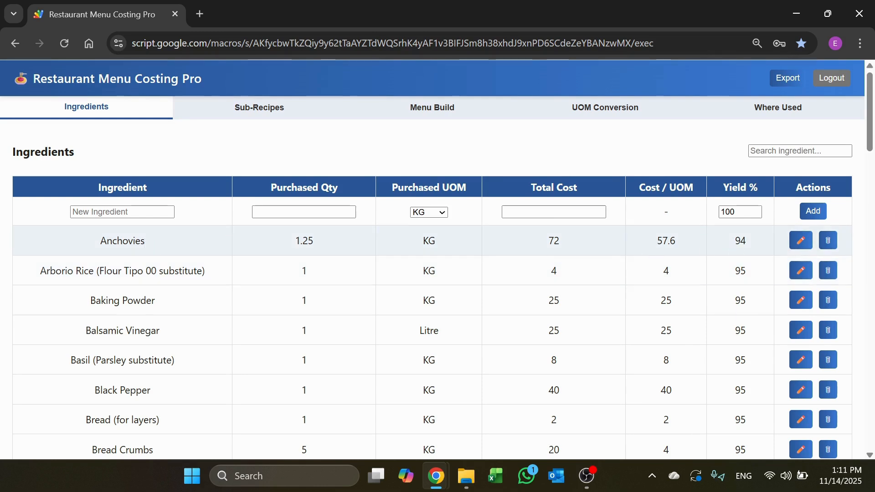
Step: Fill in a new ingredient named "New" with a purchased quantity of 12 and Cup as the purchased unit
click(137, 212)
text(New)
key(Tab)
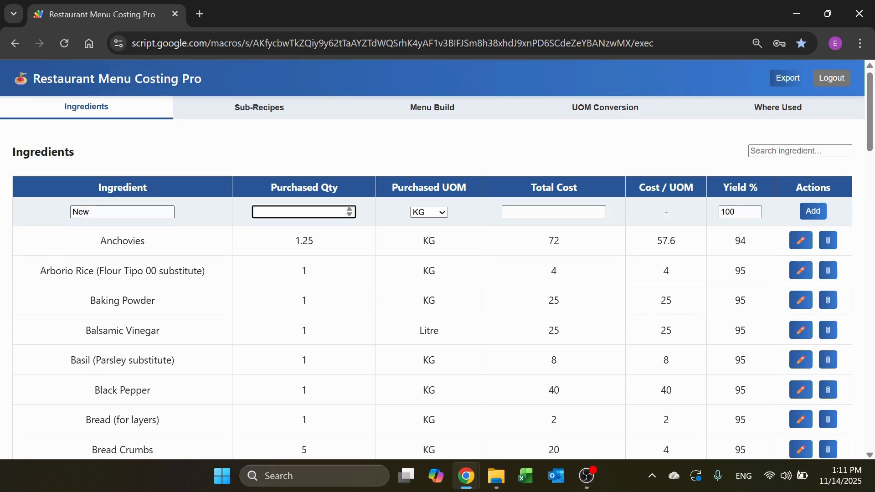
text(12)
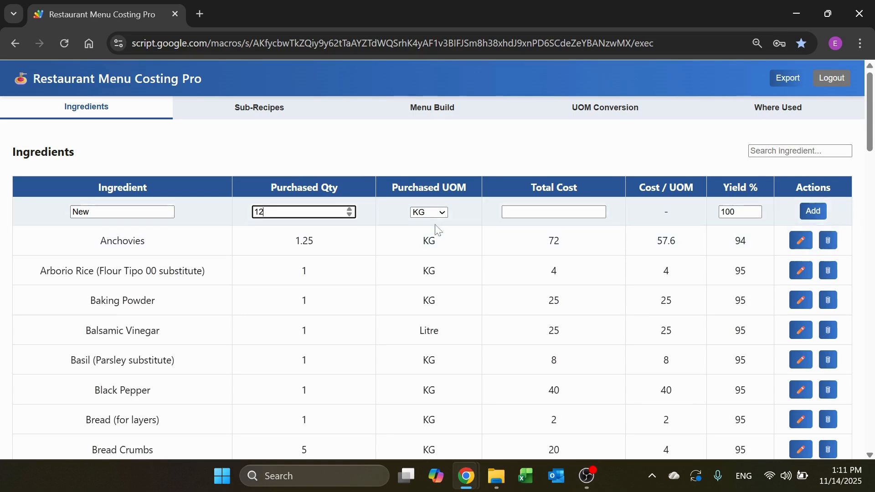
click(441, 212)
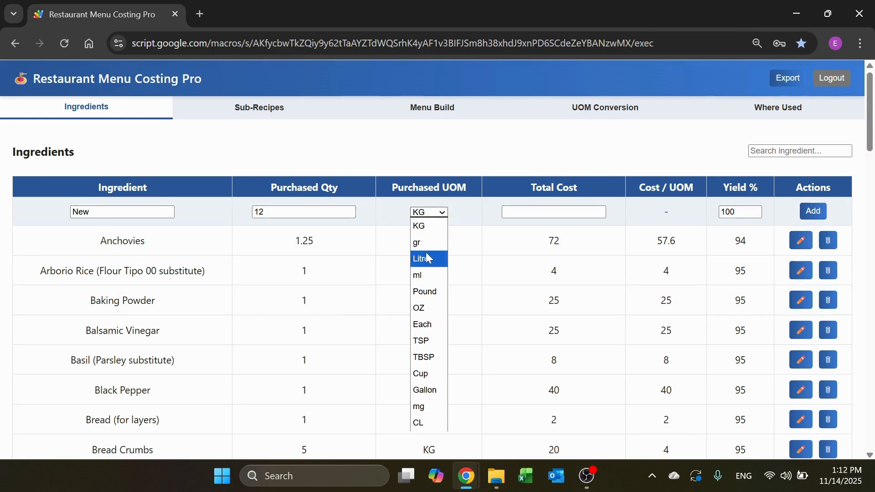
click(420, 373)
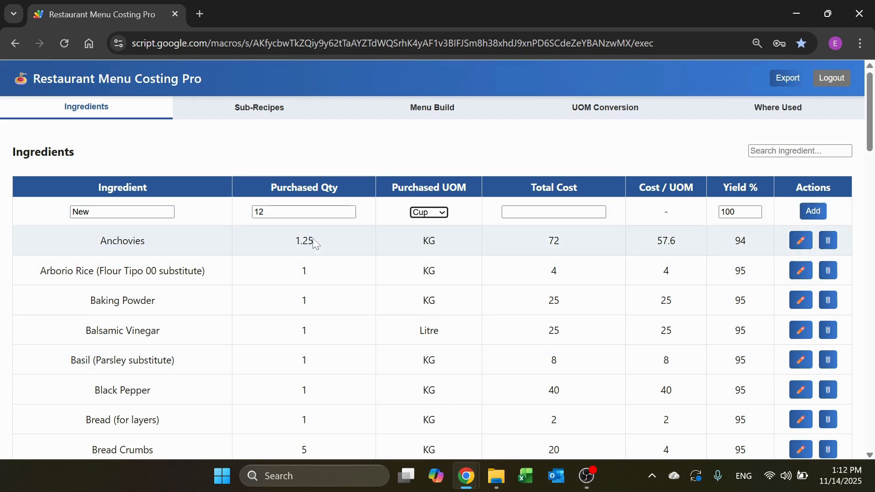
key(Tab)
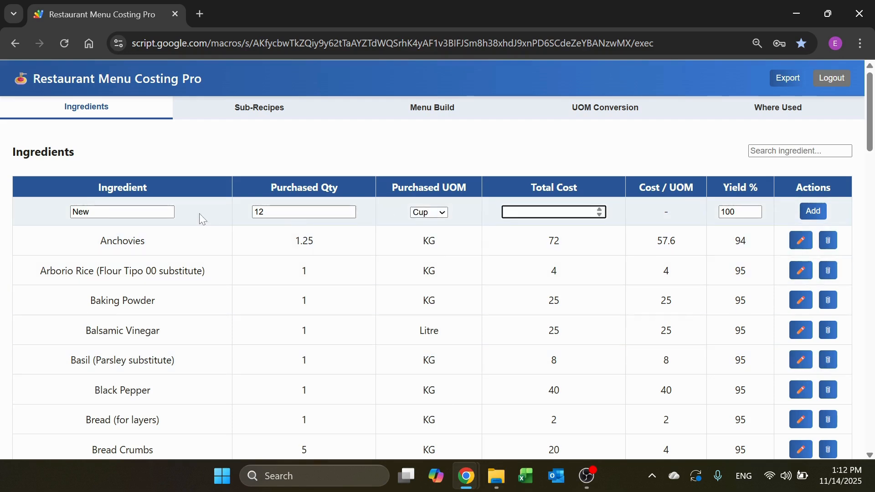
Step: Complete the ingredient name as "New Item", set its total cost to 30 and yield to 95%, and add it
click(127, 212)
text(Item)
click(553, 212)
text(30)
key(Tab)
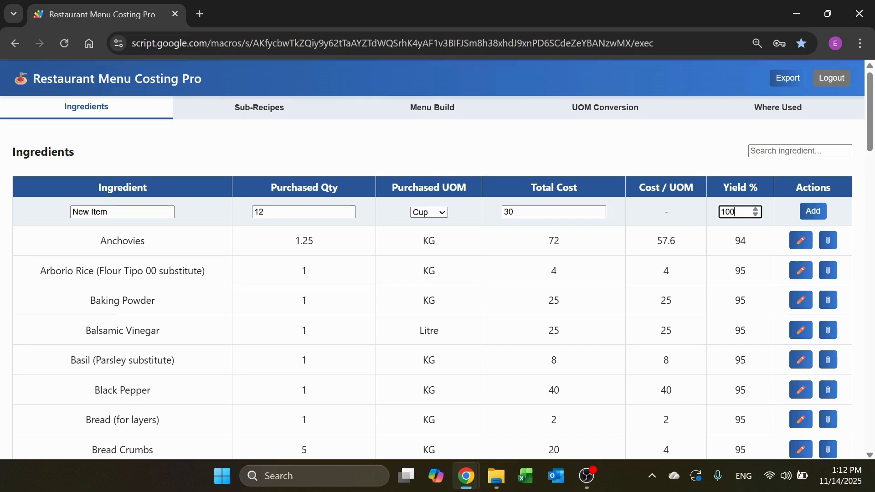
text(95)
click(818, 211)
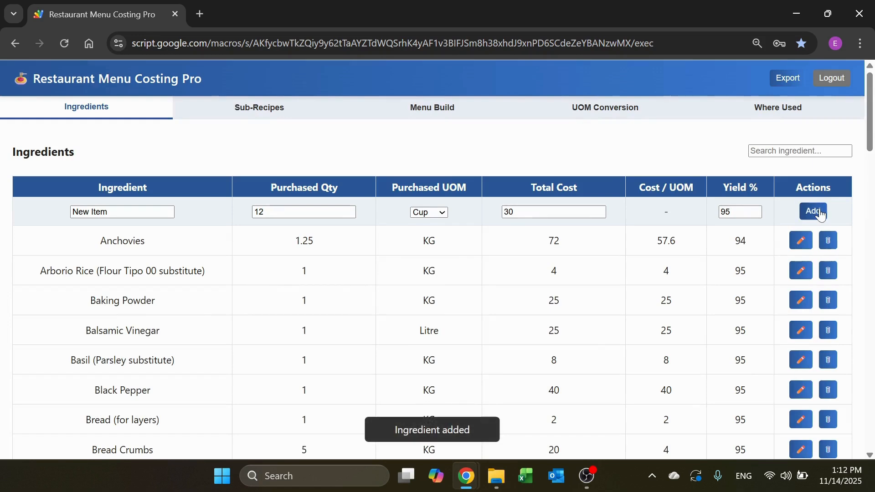
Step: Locate New Item in the ingredients list and filter the list by "New"
scroll(186, 268, down, 15)
scroll(157, 268, down, 7)
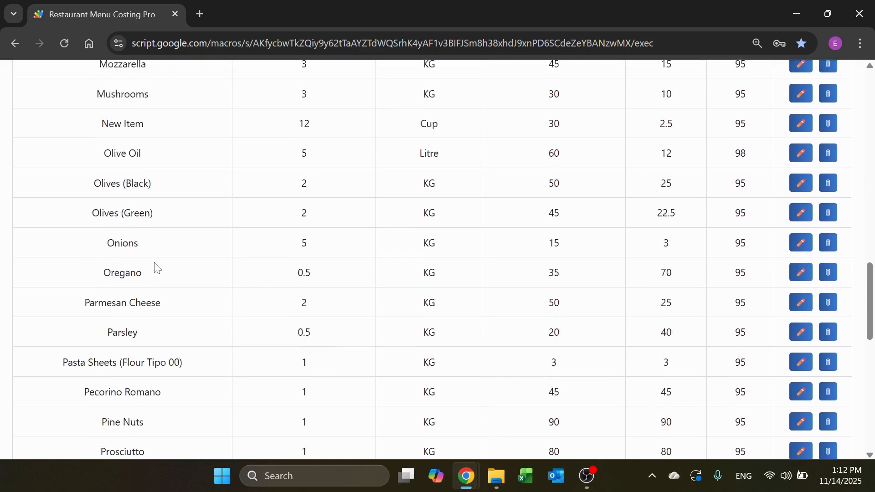
scroll(157, 268, up, 20)
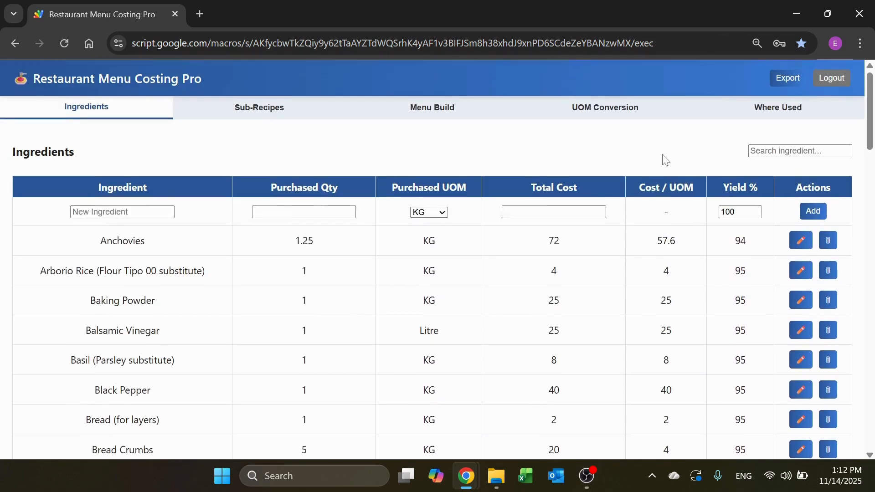
click(799, 150)
text(New)
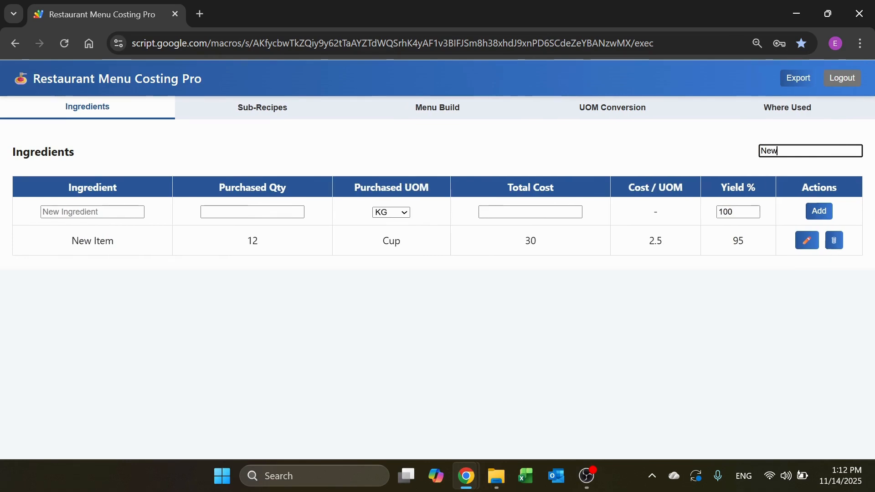
Step: Try the ingredient search with "sa" and filter the list back to "new"
key(ctrl+a)
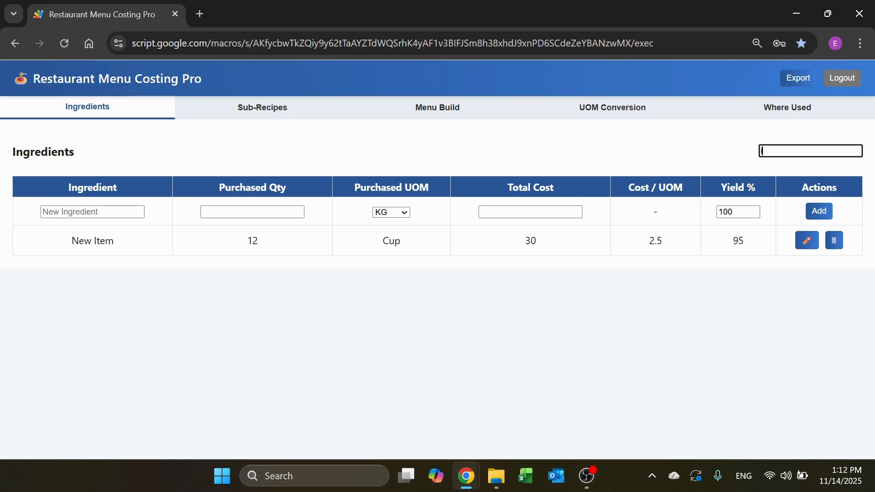
key(BackSpace)
text(isa)
key(BackSpace)
key(BackSpace)
key(BackSpace)
text(sa)
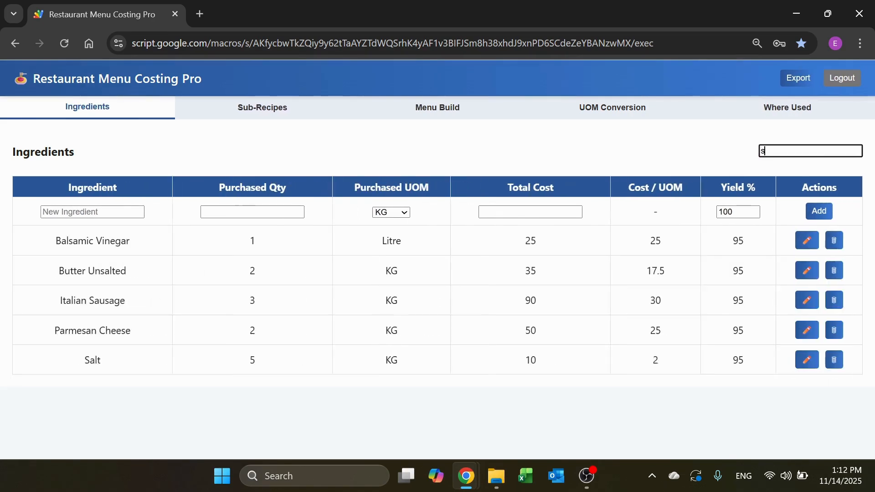
key(BackSpace)
key(BackSpace)
text(new)
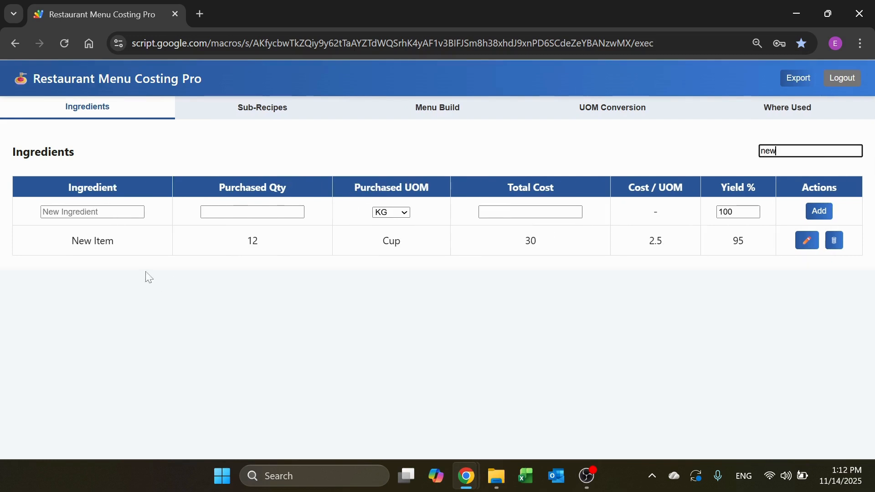
click(184, 254)
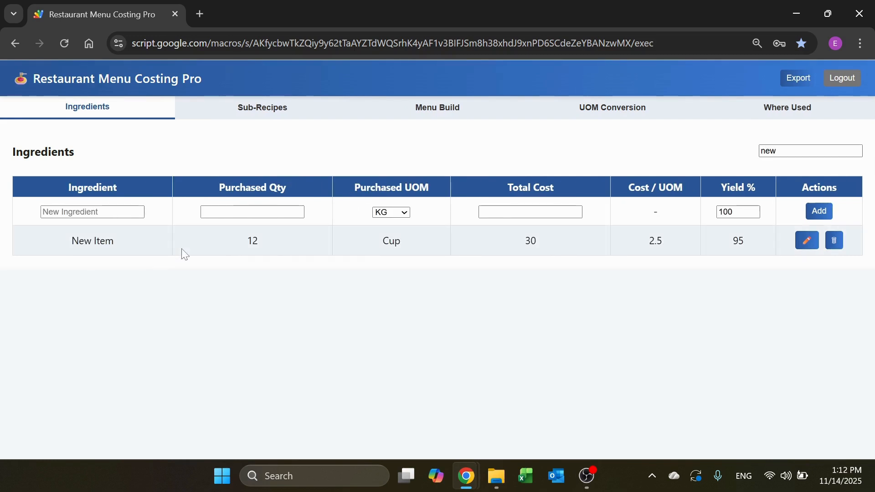
Step: Open New Item for editing, review its purchased unit options, and close it without changes
click(807, 241)
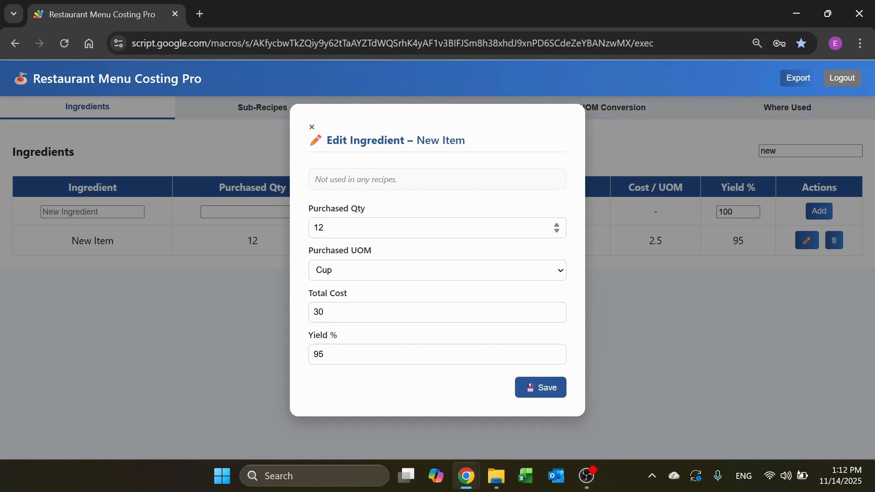
click(358, 271)
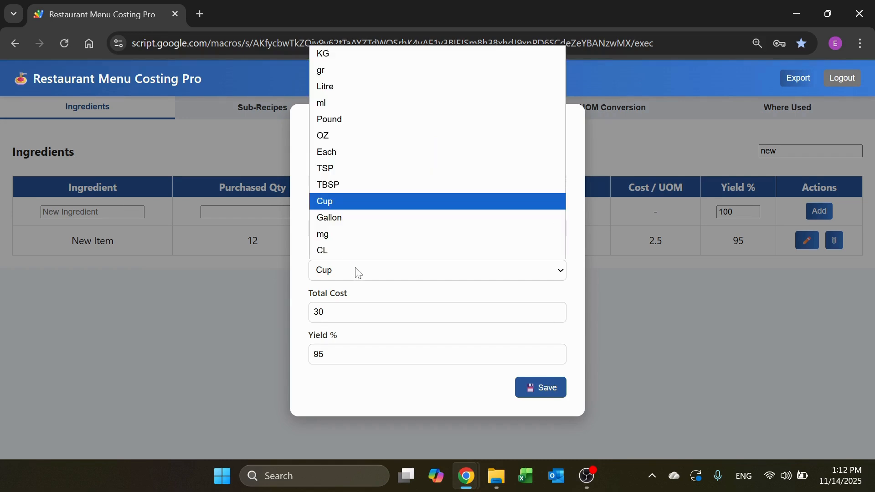
click(358, 271)
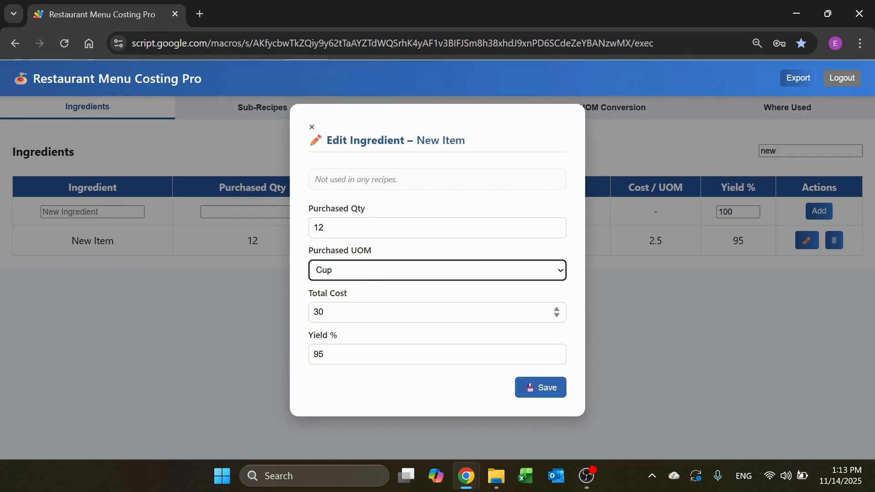
click(312, 127)
Step: Clear the ingredient filter and open Anchovies for editing to review its purchased unit options, keeping KG
double_click(768, 151)
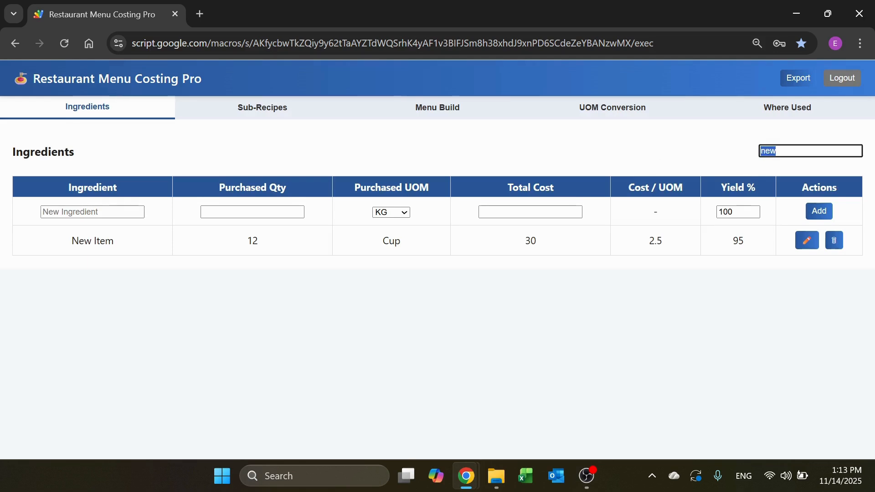
key(BackSpace)
click(801, 240)
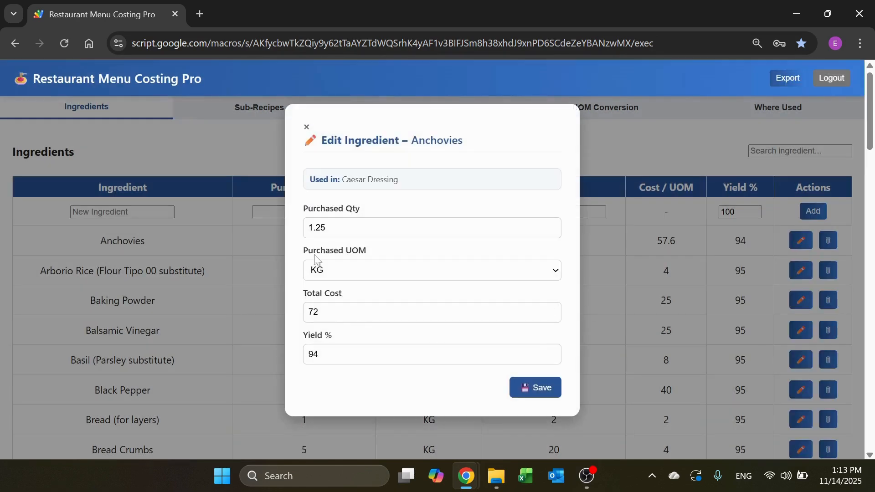
click(413, 276)
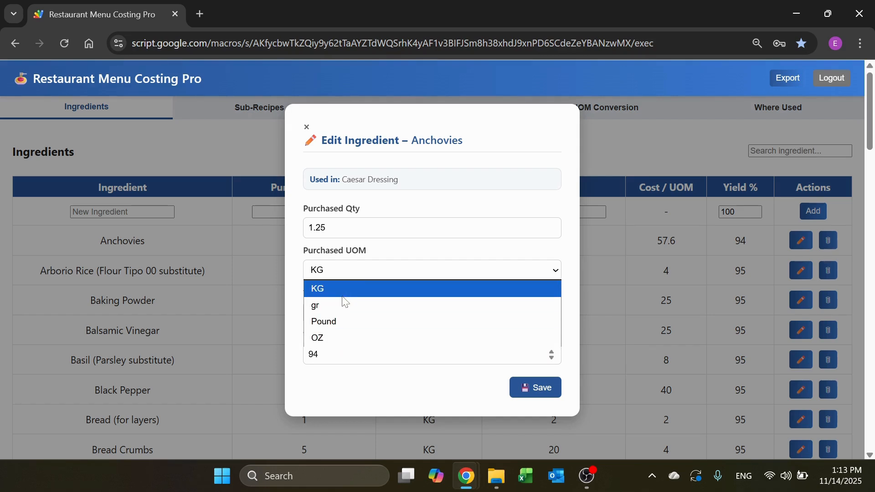
click(354, 287)
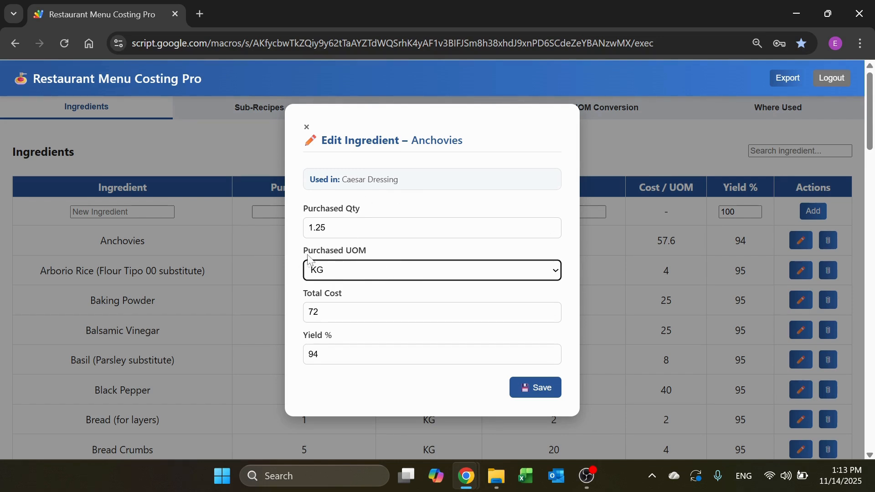
Step: Try gr as the purchased unit for Anchovies, restore KG, and close the ingredient without saving
click(348, 274)
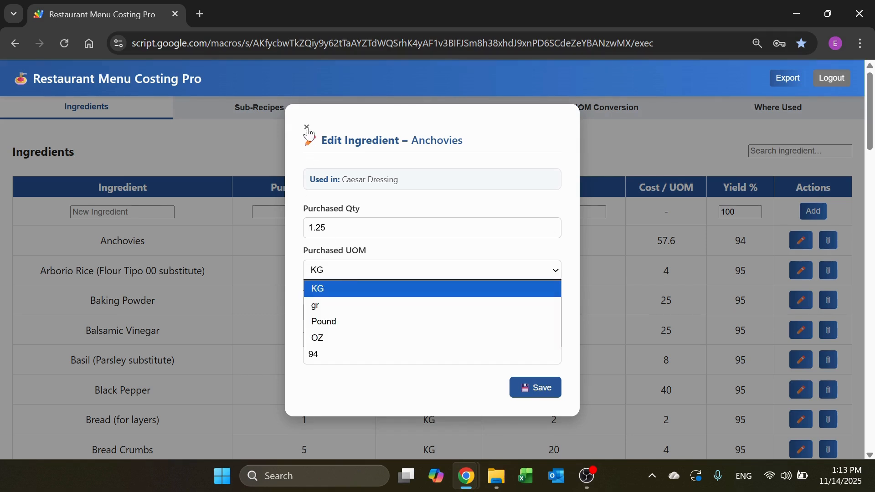
click(333, 306)
click(356, 273)
click(327, 286)
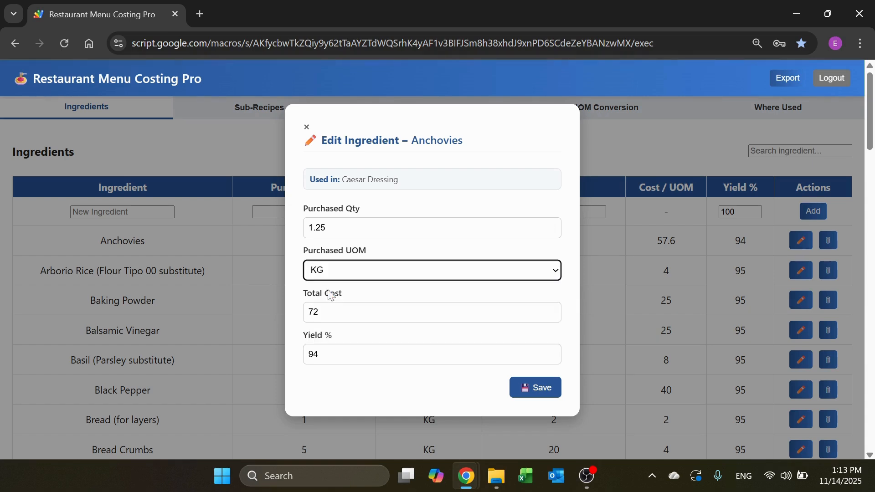
click(308, 130)
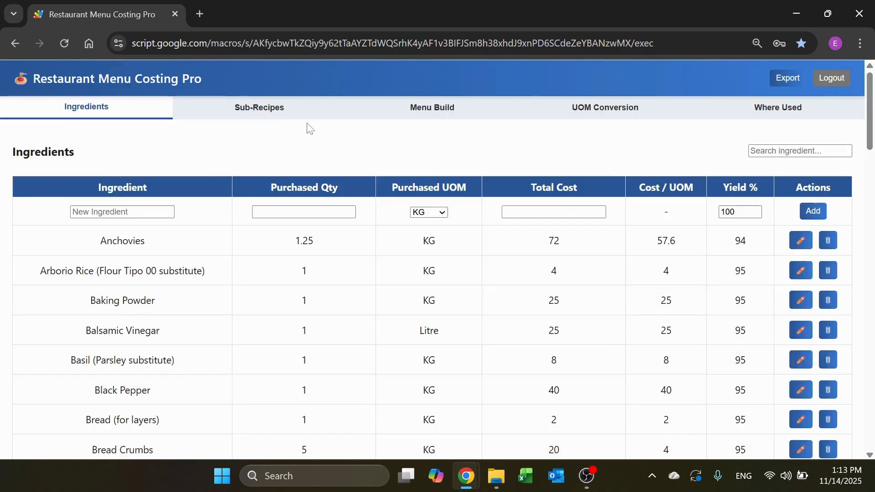
Step: Look up where ingredients or sub-recipes matching "Anc" are used
click(828, 242)
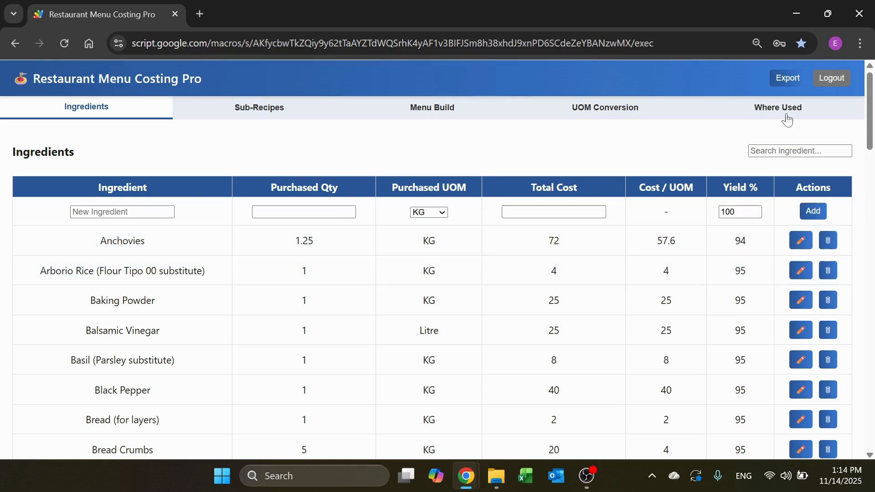
click(804, 108)
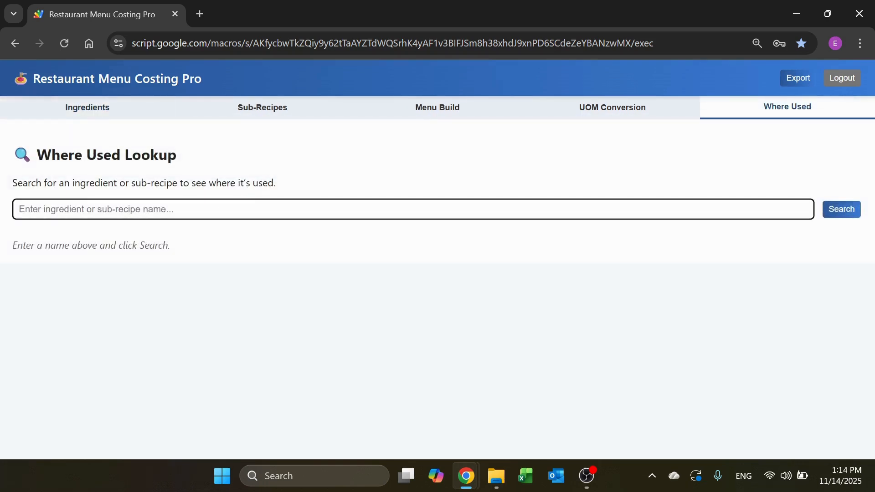
text(And)
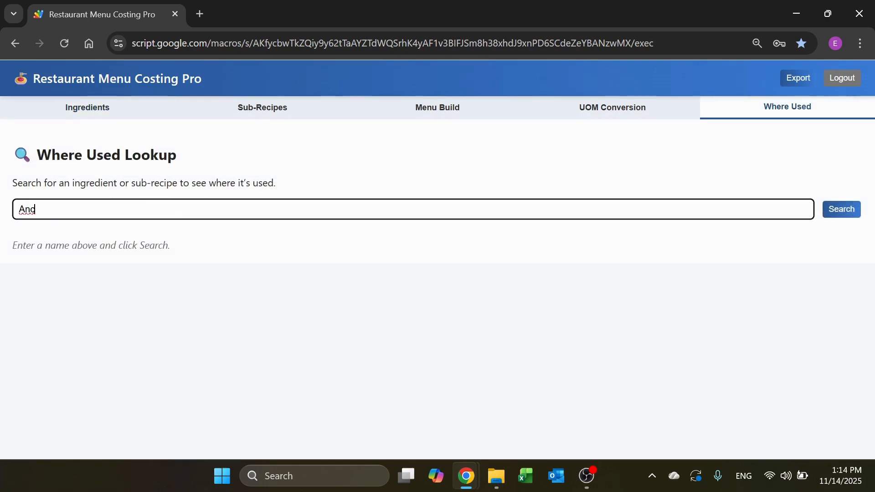
click(837, 217)
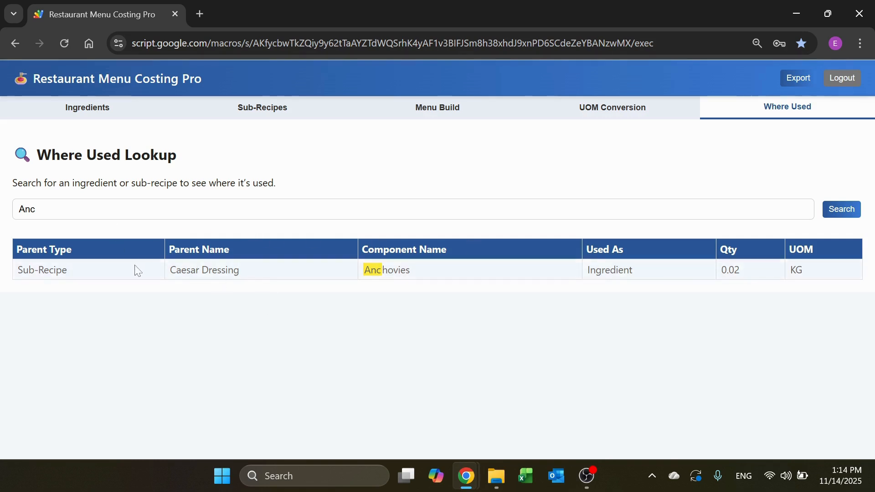
Step: Clear the Where Used lookup and search it for "Sa"
double_click(27, 209)
key(BackSpace)
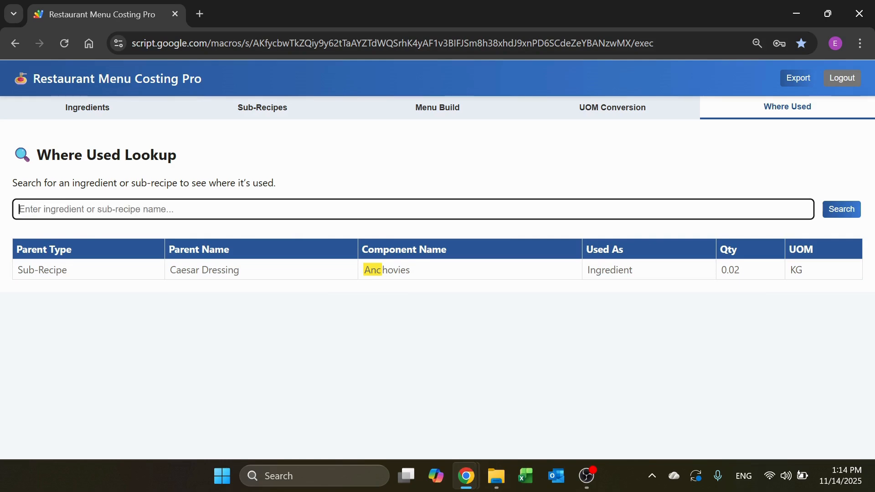
click(849, 214)
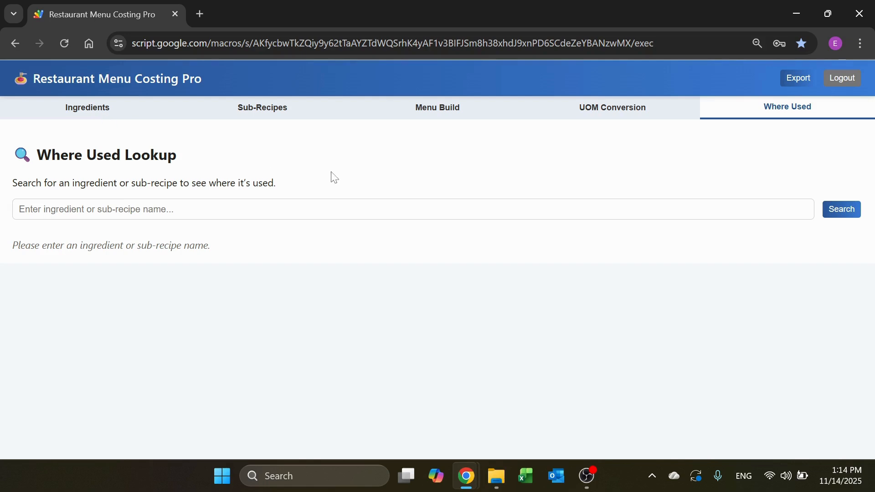
click(50, 209)
text(Sa)
click(840, 209)
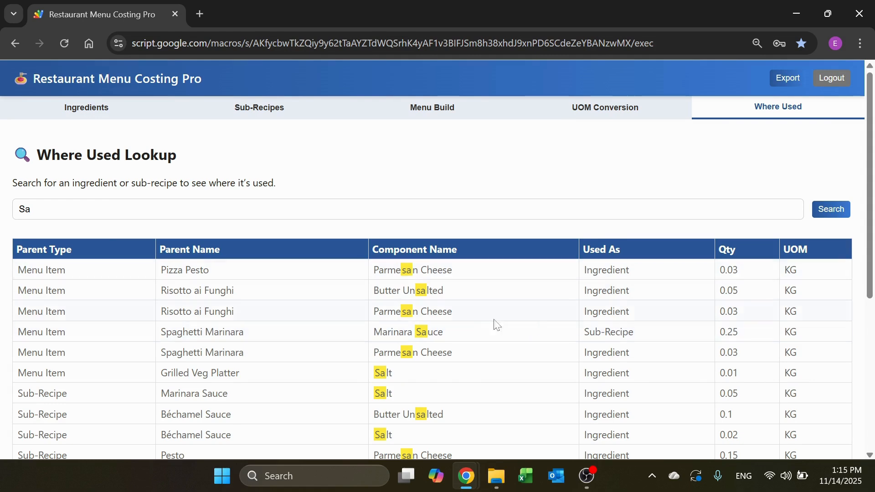
Step: Examine the "Sa" usage results, including the Marinara Sauce component and the menu items and sub-recipes listed as parents
triple_click(463, 333)
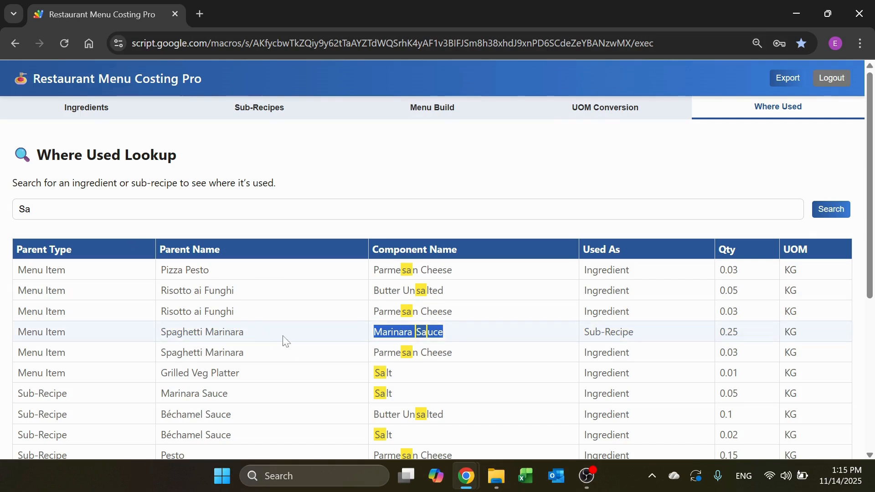
click(270, 337)
scroll(410, 324, down, 3)
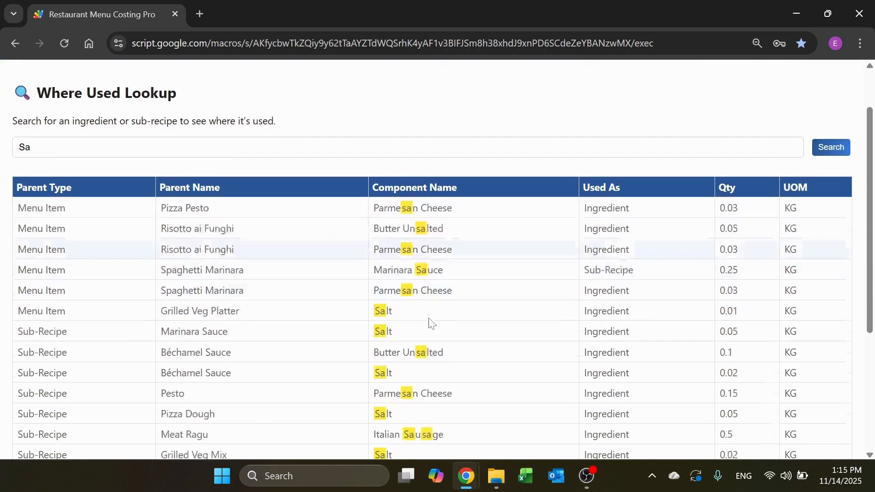
scroll(342, 245, down, 3)
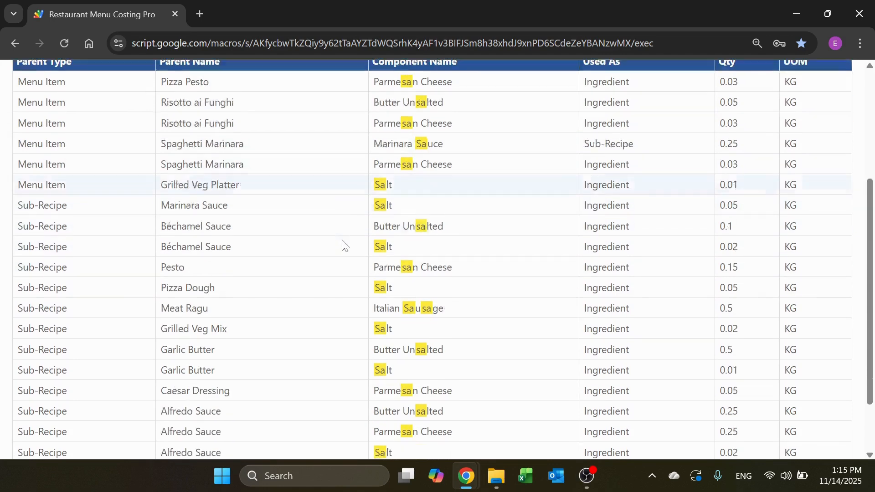
scroll(435, 286, up, 6)
scroll(435, 286, down, 5)
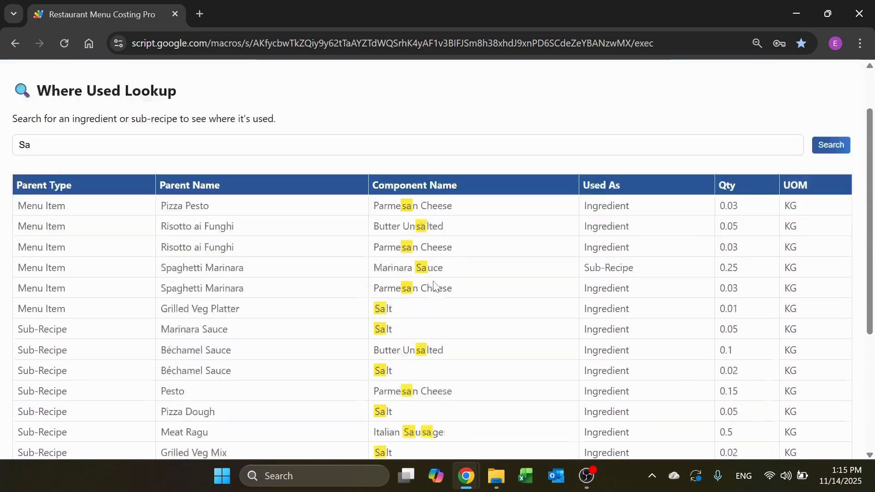
scroll(433, 287, up, 6)
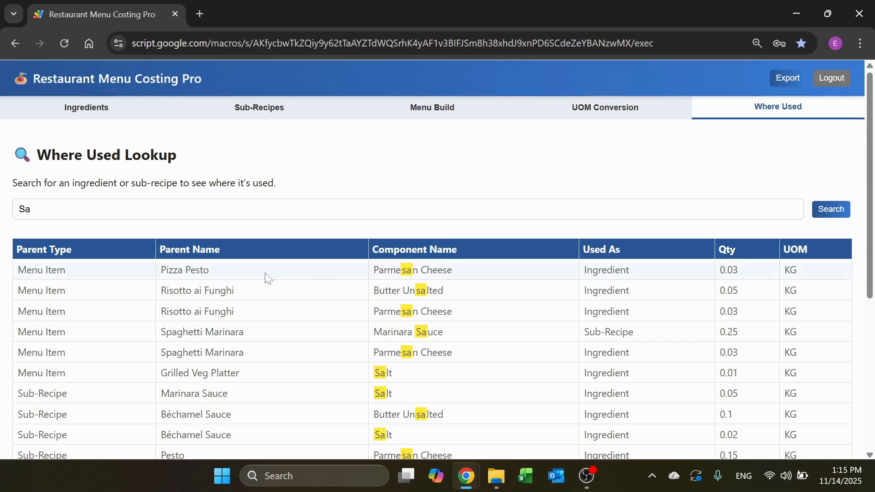
scroll(298, 182, down, 1)
scroll(296, 178, up, 1)
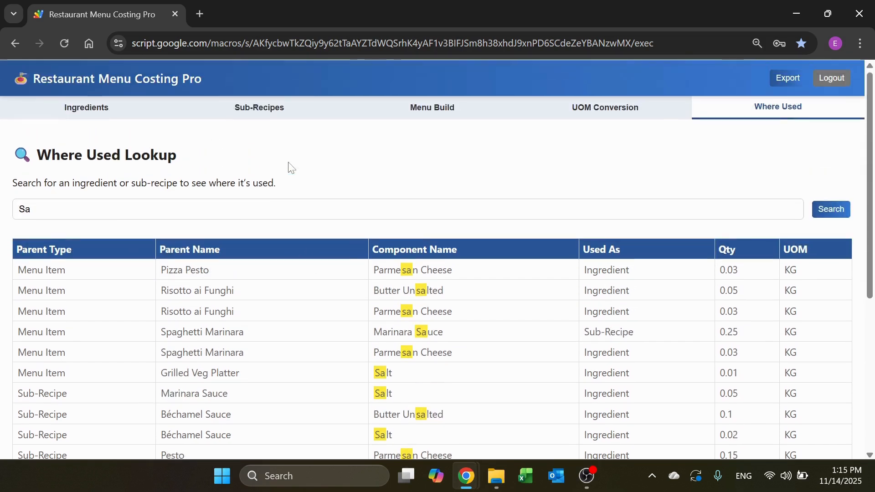
Step: Return to the ingredients list, switch to the sub-recipes, and review each one's cost per unit
click(99, 109)
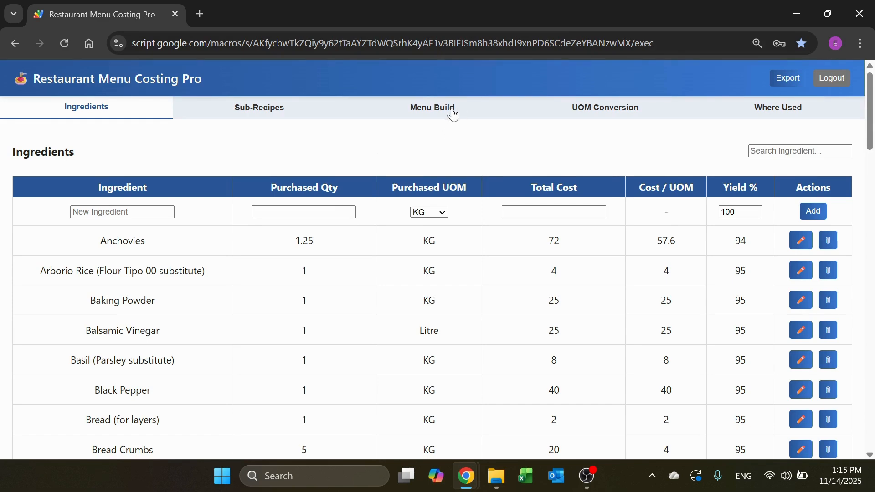
click(271, 116)
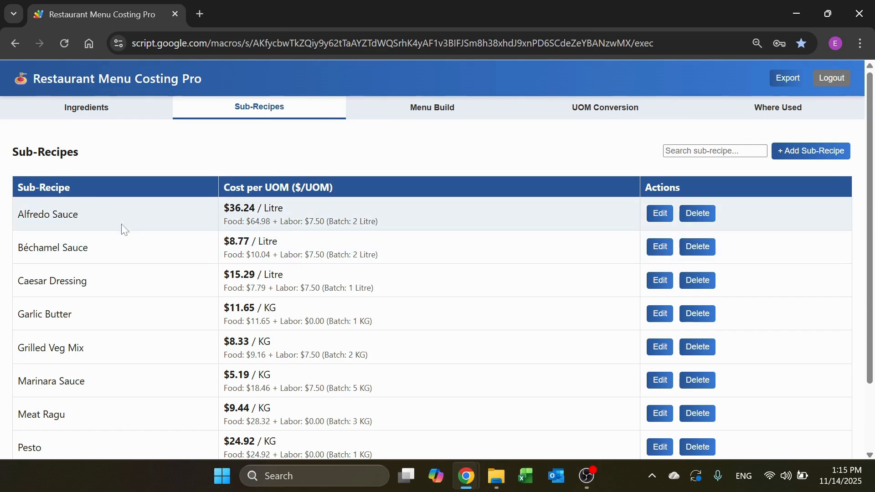
scroll(120, 268, down, 1)
scroll(119, 263, down, 1)
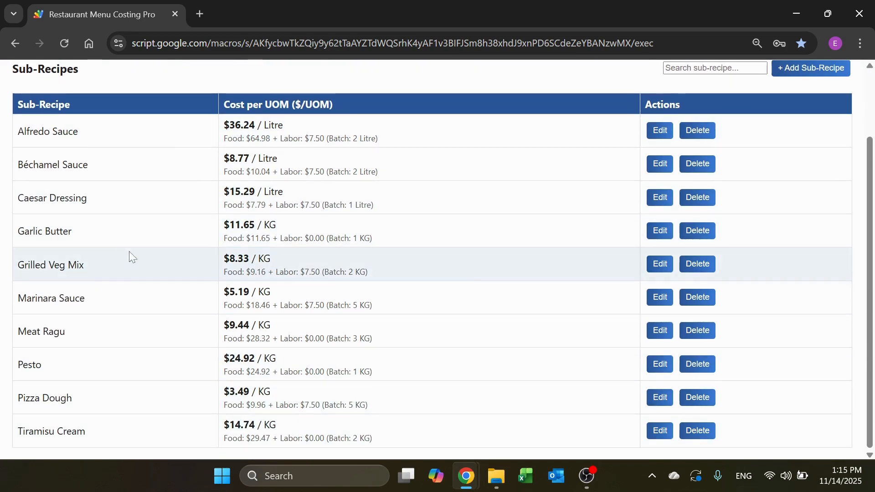
scroll(171, 221, up, 2)
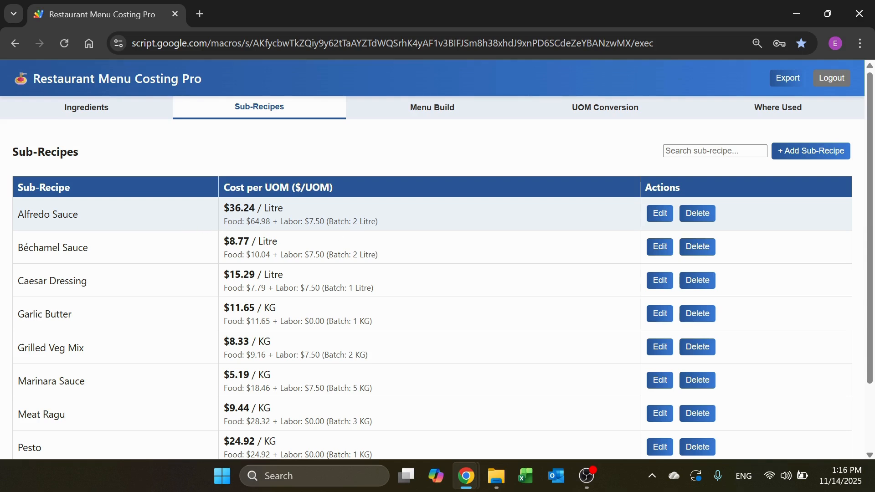
Step: Open the Alfredo Sauce sub-recipe for editing and review its components and yield unit options, keeping Litre
click(662, 218)
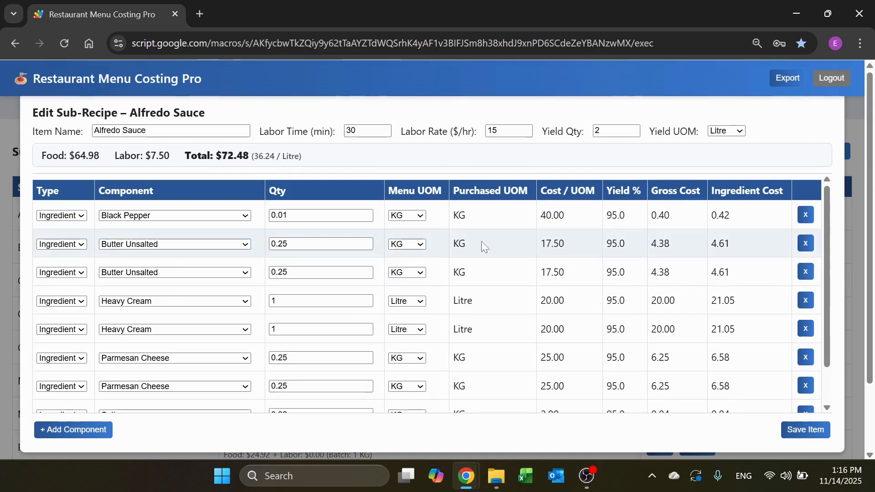
scroll(578, 310, down, 1)
scroll(578, 313, up, 1)
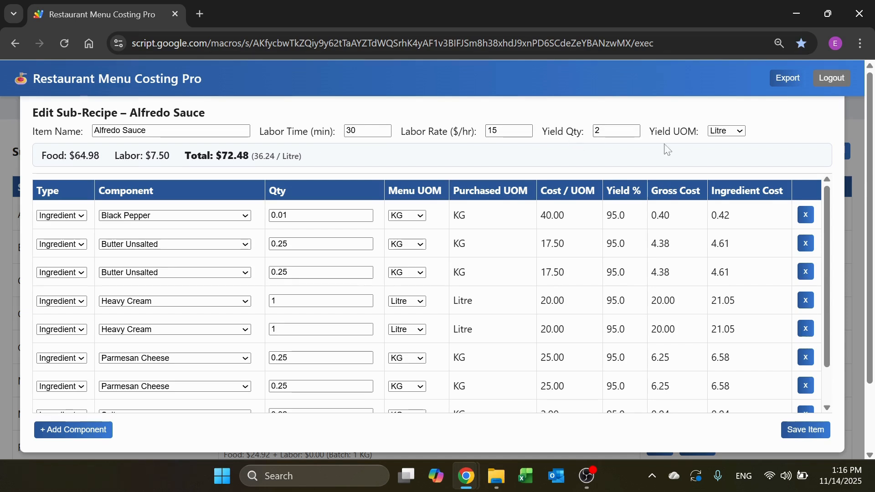
click(735, 132)
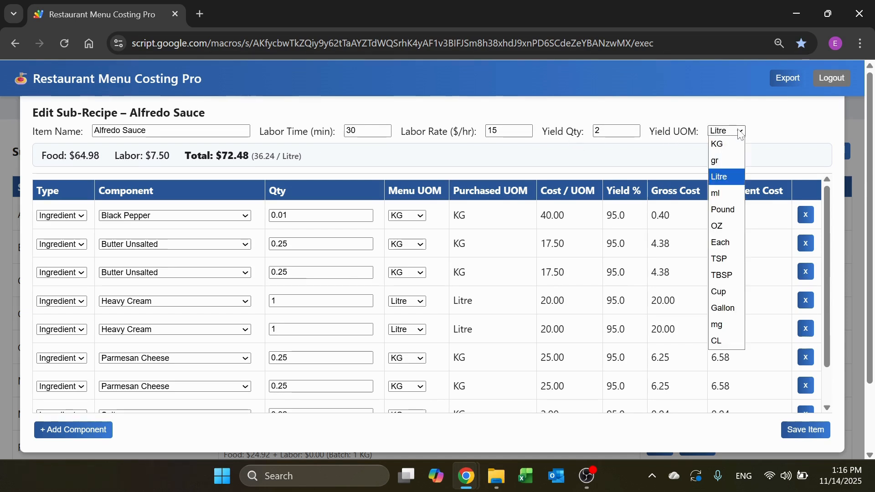
click(738, 132)
click(740, 132)
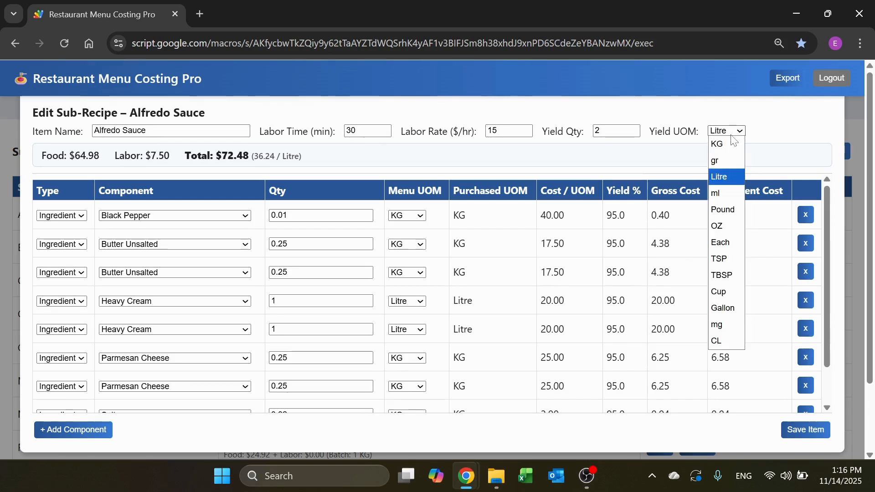
click(772, 131)
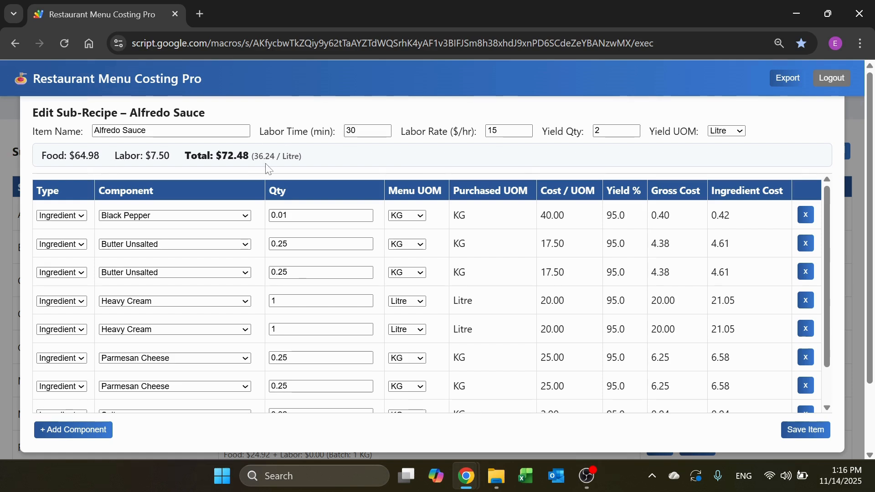
Step: Check Alfredo Sauce's yield quantity, keeping it at 2, and review the component rows through the end of the list
click(598, 131)
text(.)
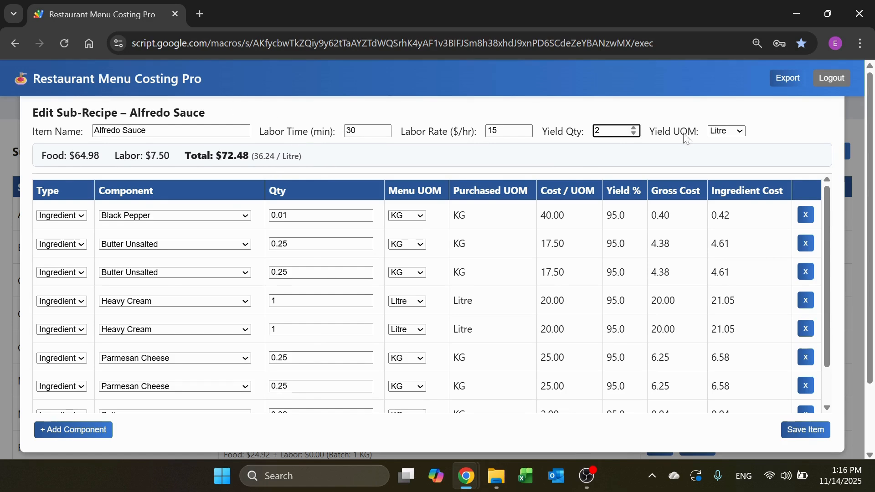
click(773, 113)
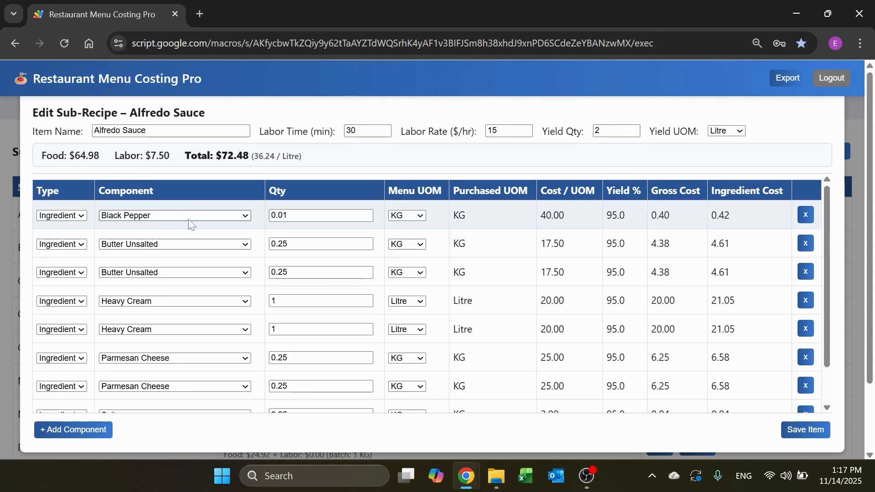
scroll(244, 312, down, 5)
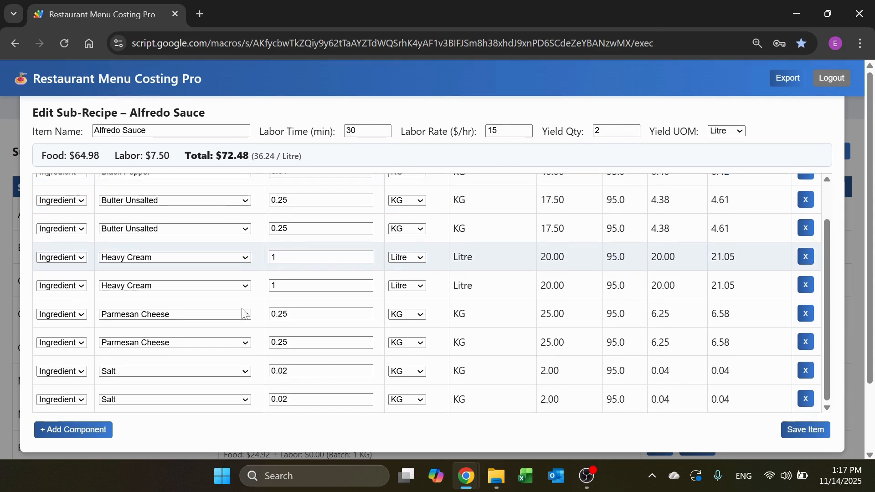
Step: Add a new ingredient component to the Alfredo Sauce sub-recipe and choose Red Bell Pepper for it
click(246, 399)
scroll(237, 395, up, 1)
scroll(239, 397, down, 2)
click(107, 430)
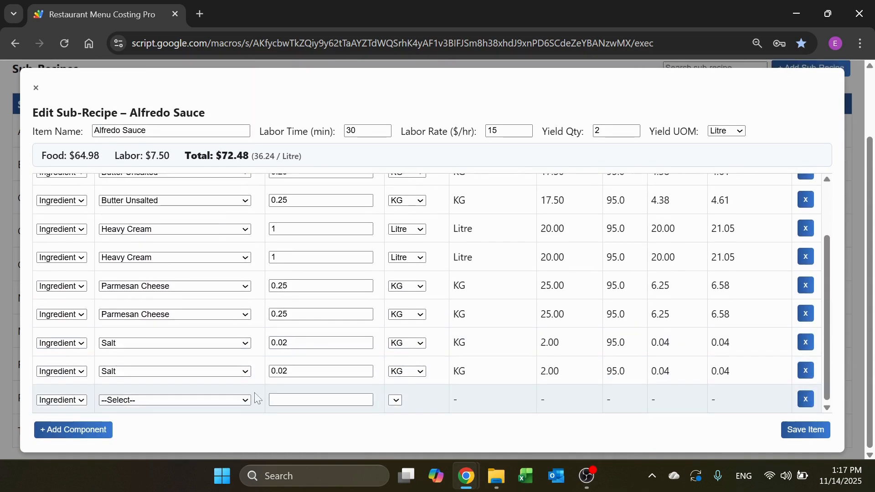
click(247, 400)
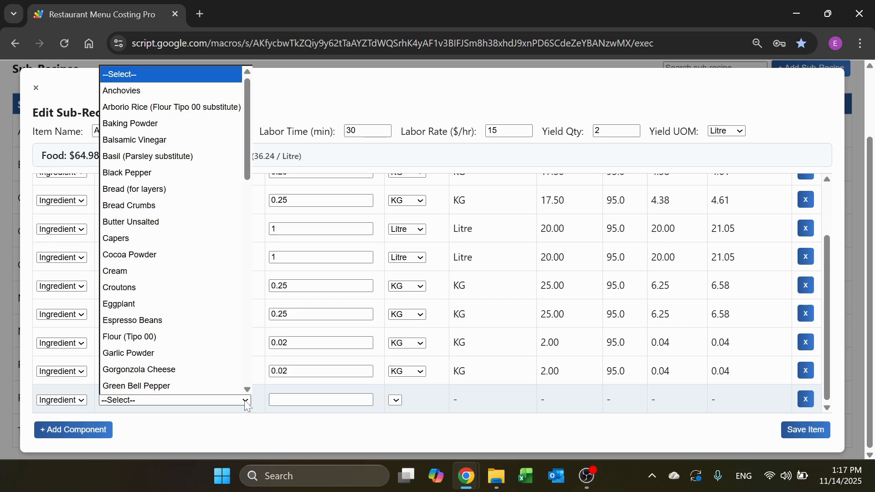
key(s)
key(r)
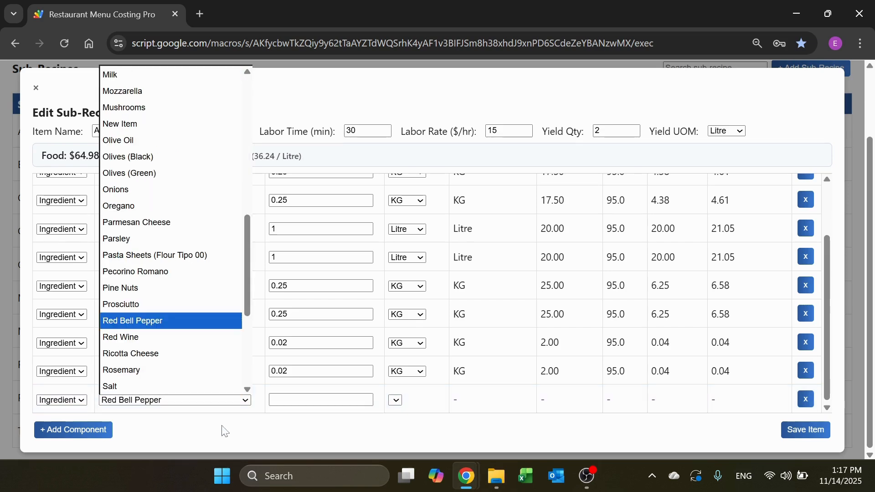
click(182, 320)
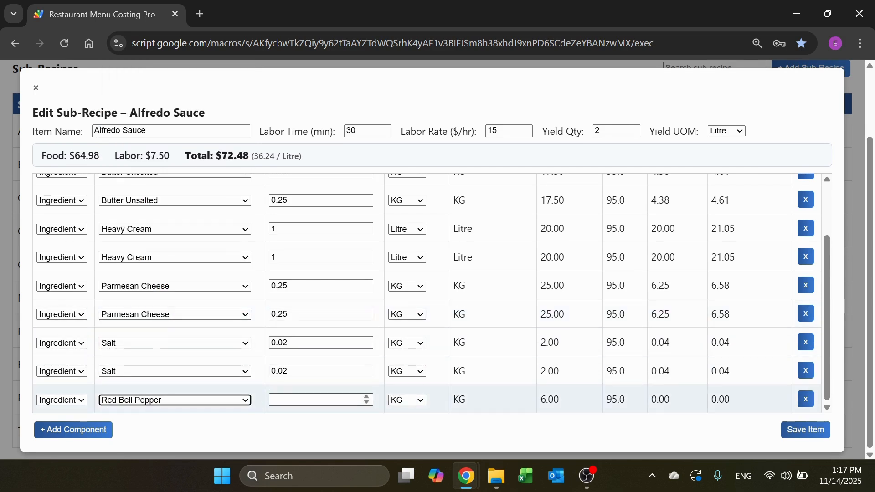
Step: Set the Red Bell Pepper component's menu unit to OZ and its quantity to 2.56
scroll(464, 386, up, 3)
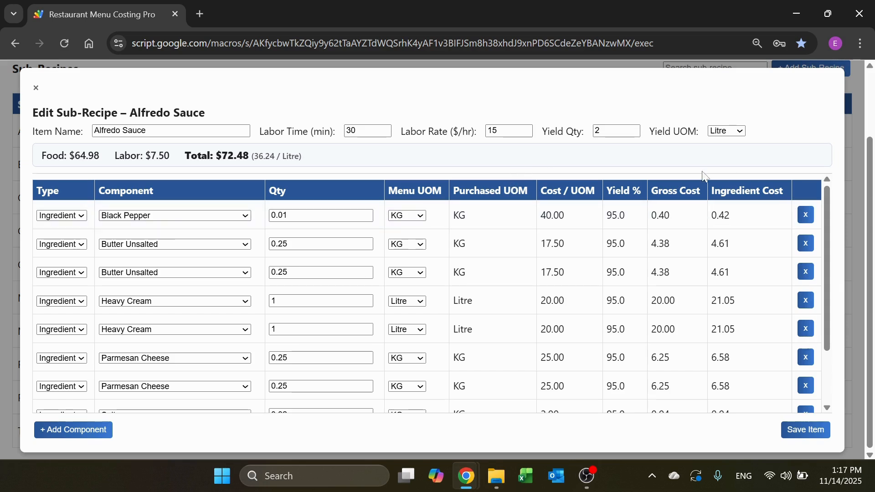
scroll(513, 306, down, 1)
scroll(501, 333, up, 4)
scroll(482, 378, down, 4)
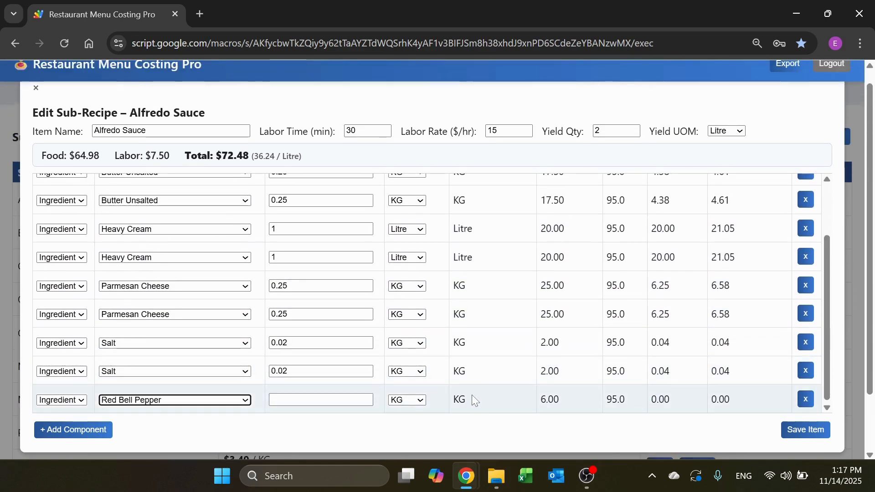
click(422, 400)
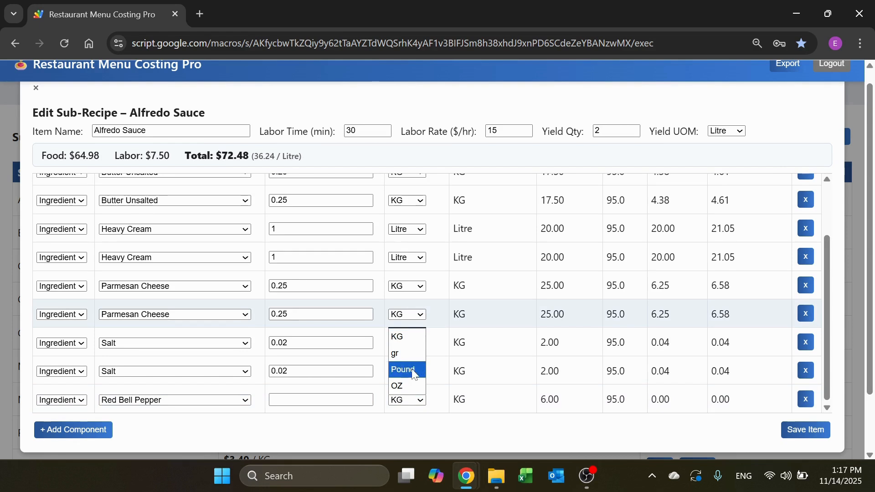
click(403, 385)
click(273, 399)
text(2.56)
click(355, 434)
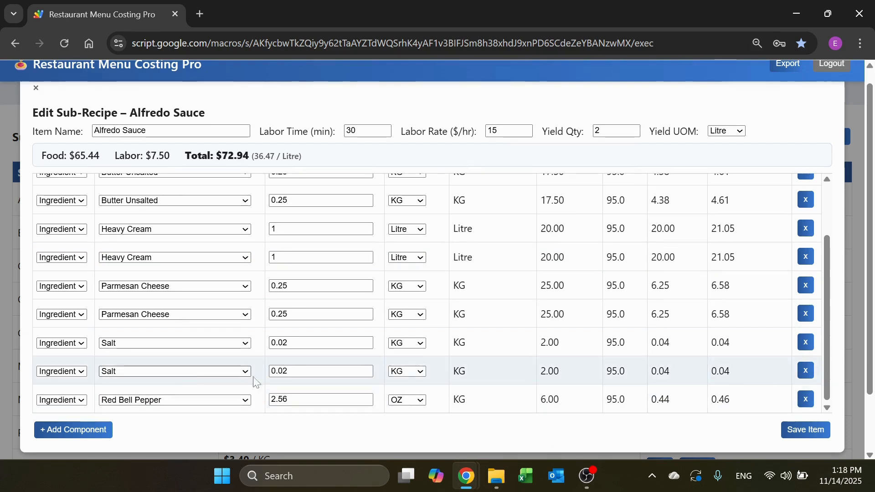
Step: Remove Red Bell Pepper and the duplicate Salt, Butter Unsalted, Heavy Cream and Parmesan Cheese rows from Alfredo Sauce, and close its editor
click(805, 399)
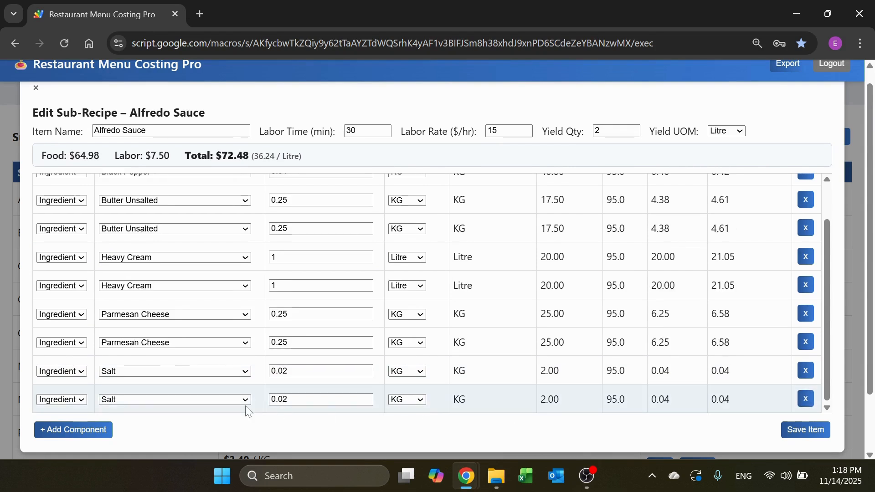
scroll(709, 404, down, 1)
click(798, 399)
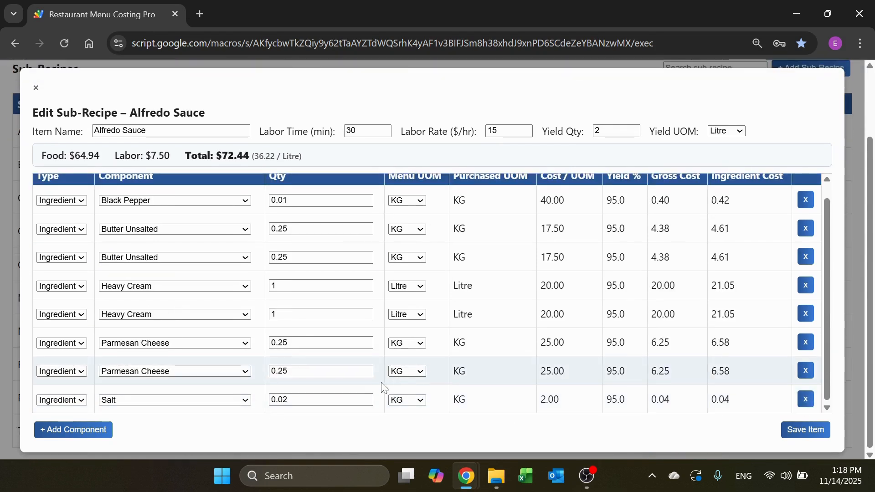
scroll(347, 351, up, 1)
scroll(334, 340, up, 2)
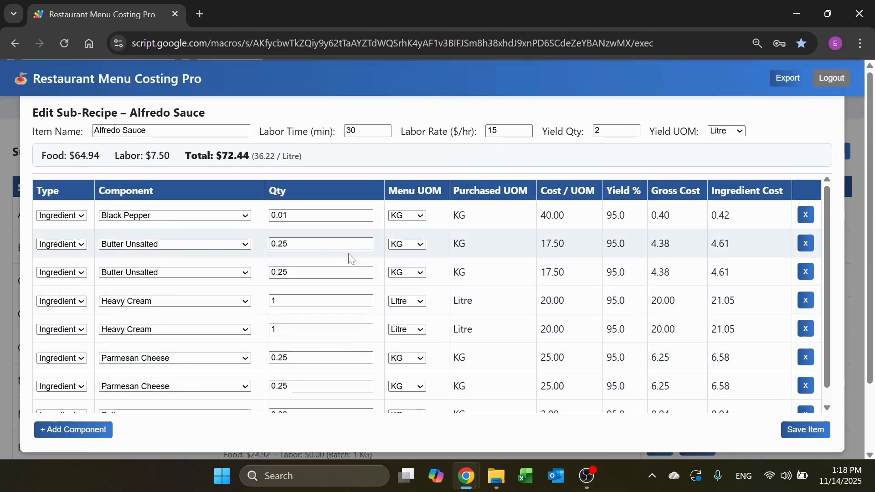
click(813, 276)
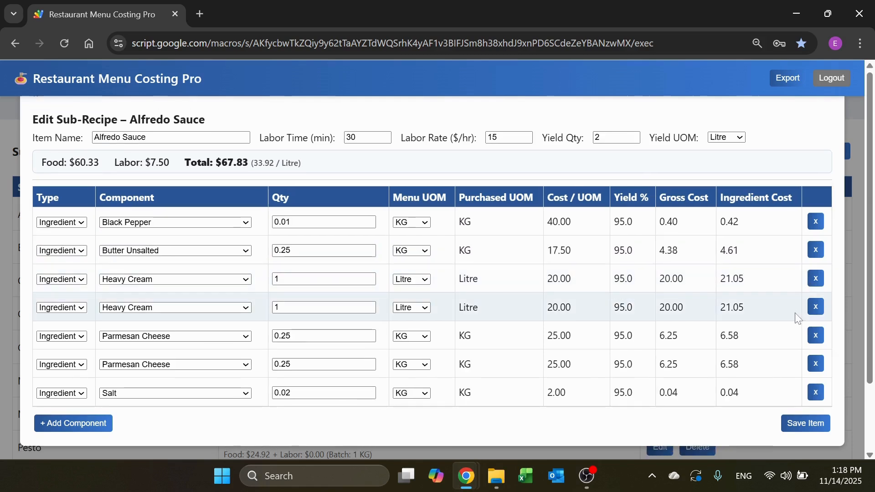
click(812, 308)
click(816, 348)
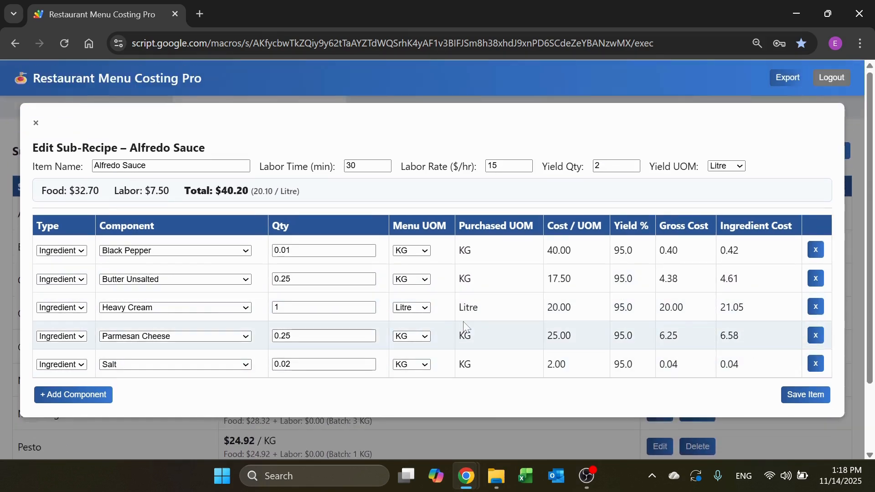
click(809, 400)
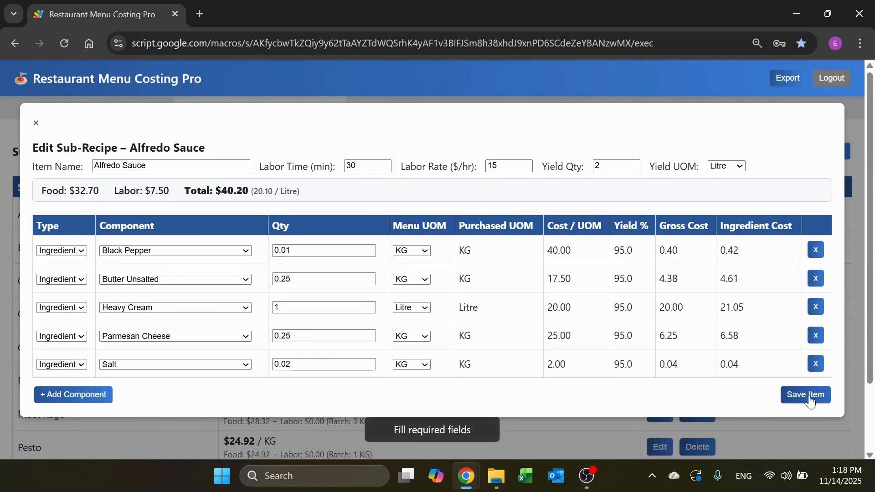
click(35, 123)
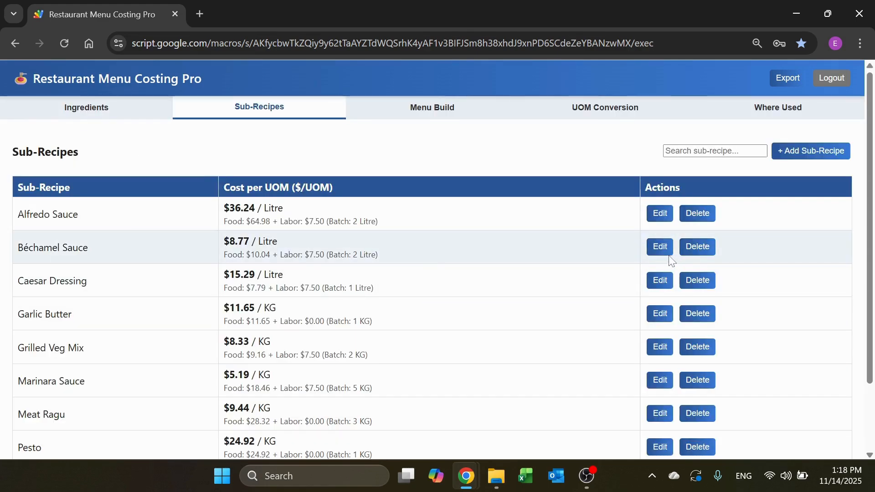
Step: Open the Béchamel Sauce sub-recipe, review its components and costs, and close it
click(660, 246)
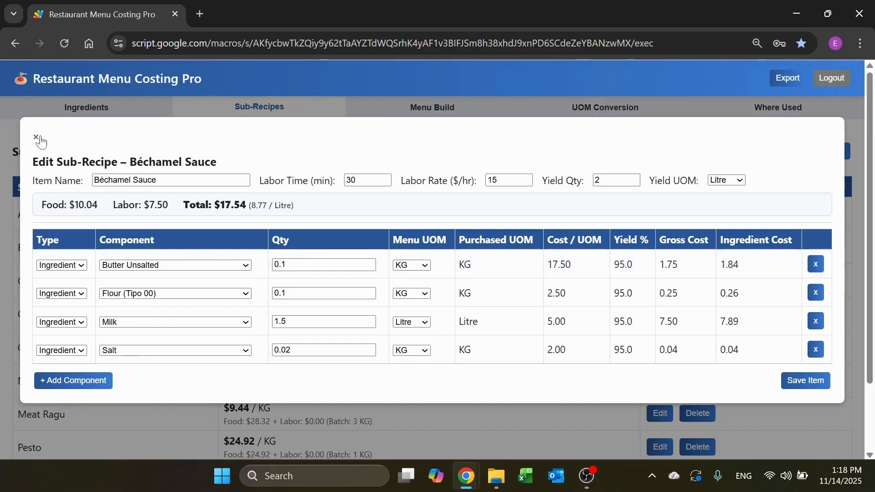
click(36, 139)
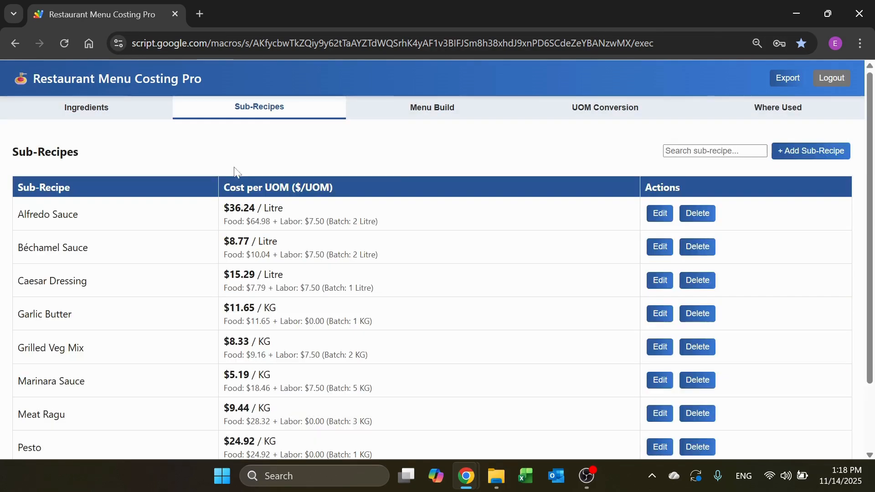
Step: Start a sub-recipe named "New Sub" with 30 minutes of labor, a labor rate of 22 $/hr and a yield quantity of 3
click(823, 154)
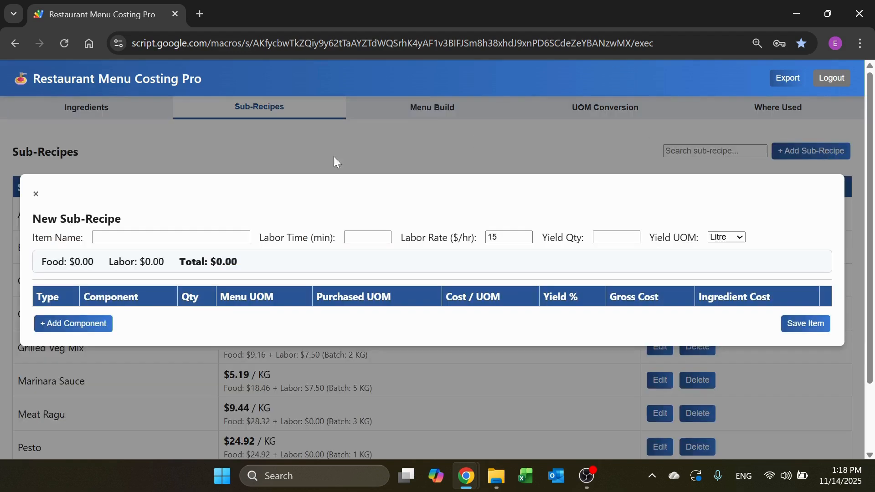
click(171, 237)
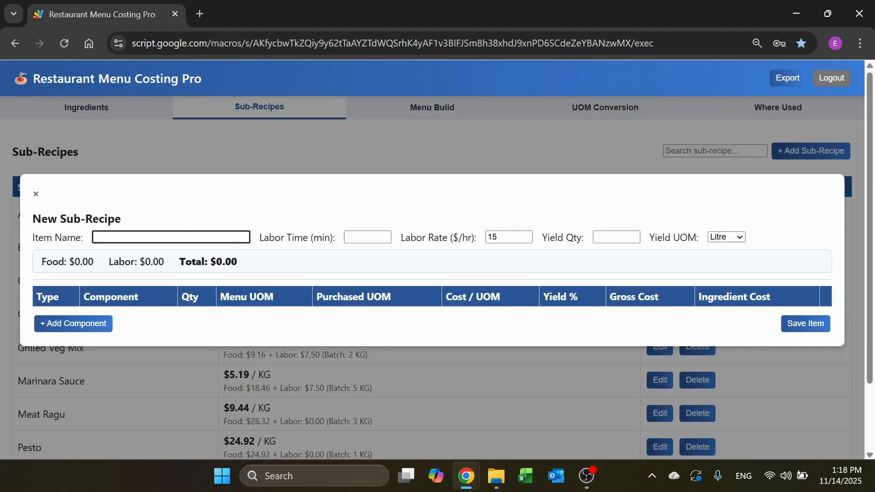
click(356, 235)
text(30)
key(Tab)
text(22)
key(Tab)
text(3)
click(332, 273)
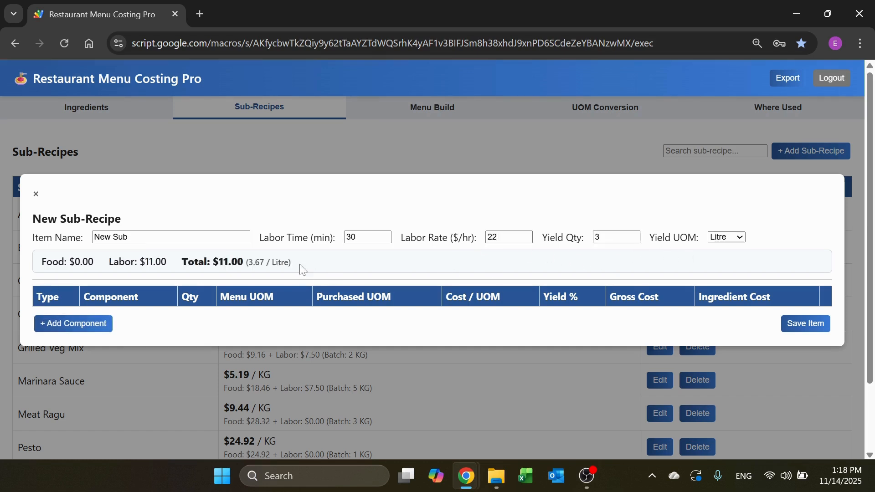
Step: Add Flour (Tipo 00) as the first component of New Sub with a quantity of 2 KG
click(72, 323)
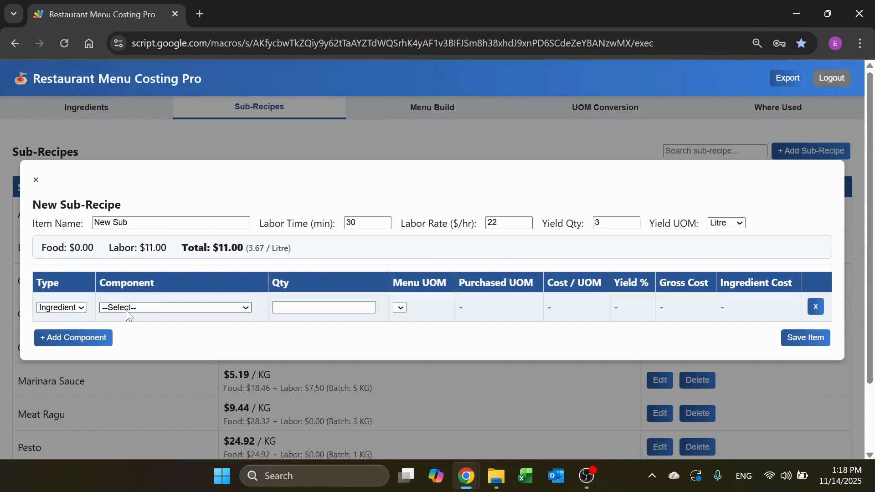
click(155, 306)
scroll(155, 291, down, 1)
click(136, 258)
click(319, 308)
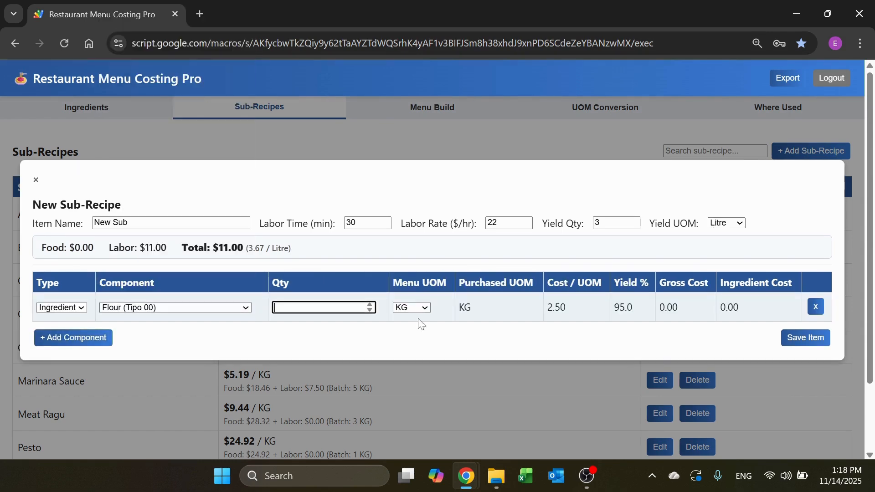
text(2)
Step: Add Garlic Powder as the second component, with gr as the menu unit and a quantity of 100
click(97, 337)
click(171, 322)
scroll(162, 282, down, 1)
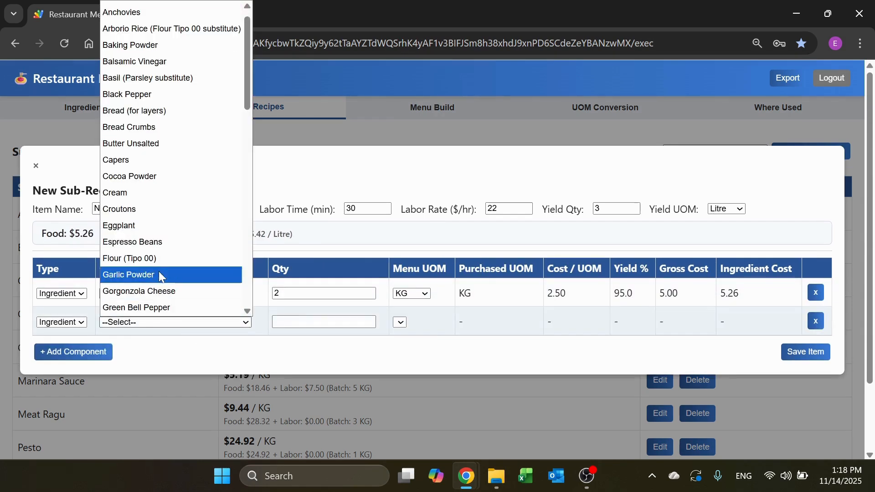
click(162, 273)
click(319, 321)
click(410, 322)
click(405, 348)
text(100)
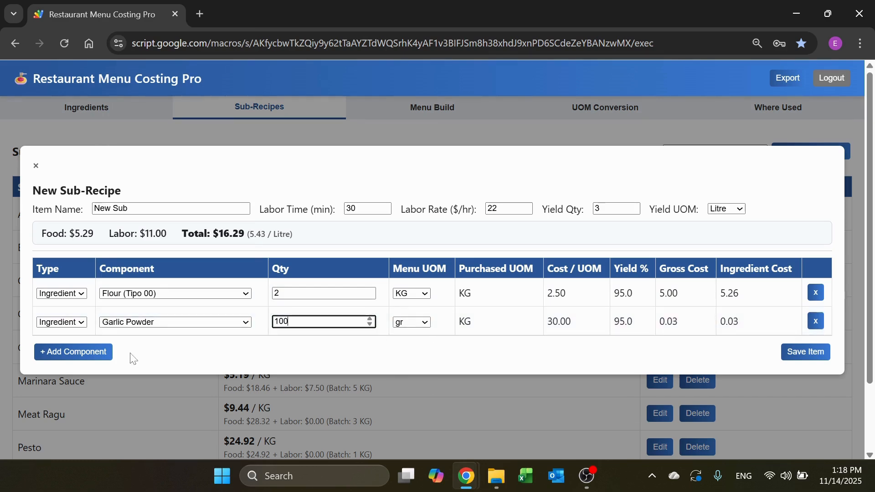
Step: Add Water as the third component with a quantity of 3 Gallon, and save the New Sub sub-recipe
click(105, 352)
click(191, 337)
scroll(181, 299, down, 1)
scroll(181, 299, down, 6)
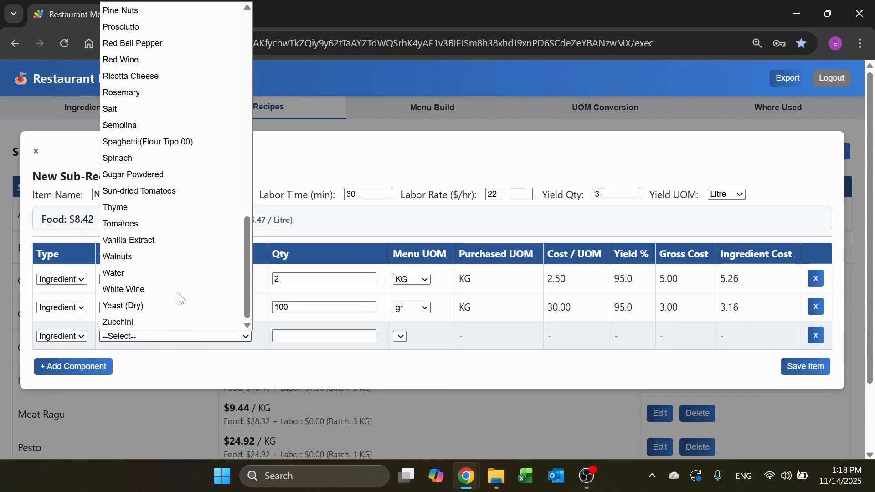
click(155, 272)
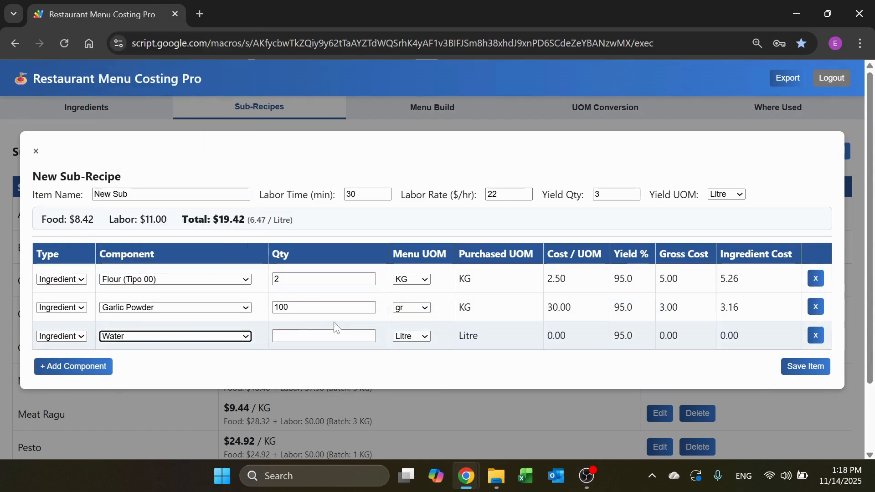
click(411, 336)
click(420, 382)
click(355, 337)
text(3)
click(327, 366)
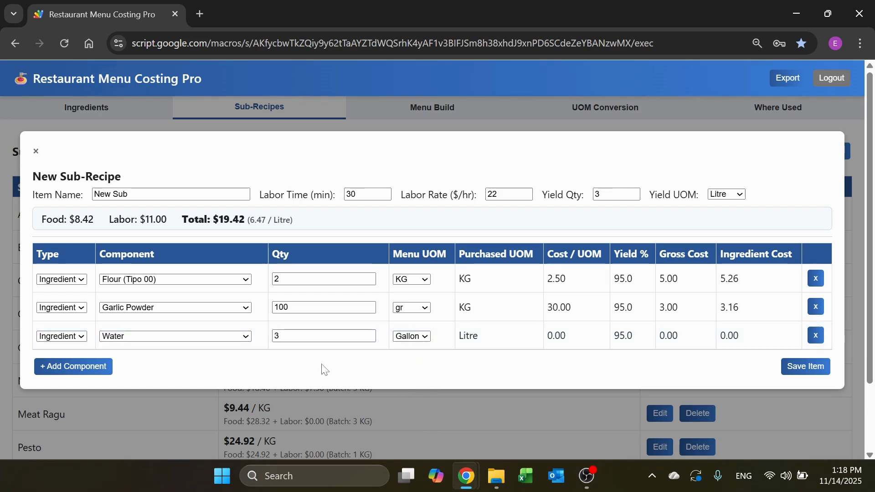
scroll(668, 355, down, 2)
scroll(668, 355, up, 2)
click(795, 367)
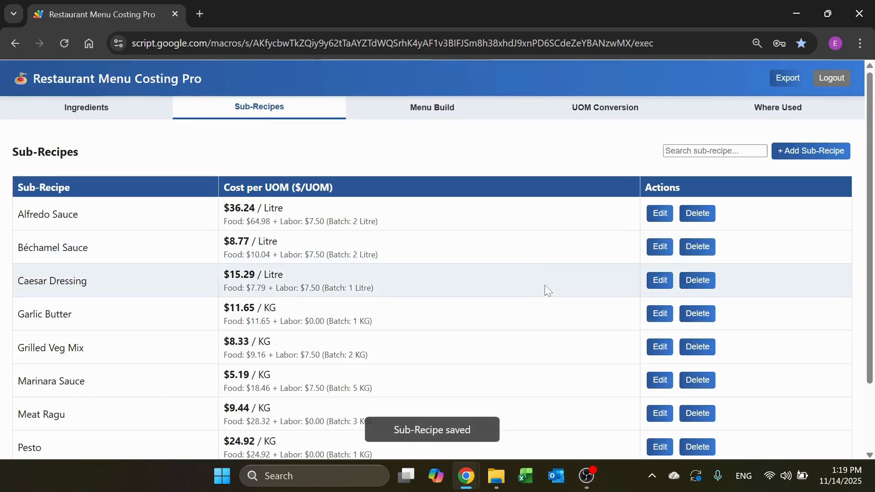
Step: Delete the New Sub sub-recipe from the list and confirm the deletion
scroll(251, 290, down, 3)
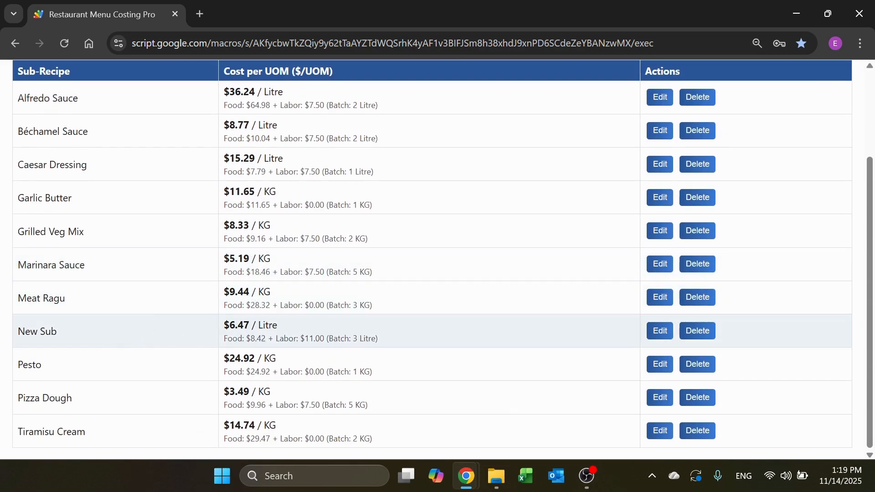
click(697, 331)
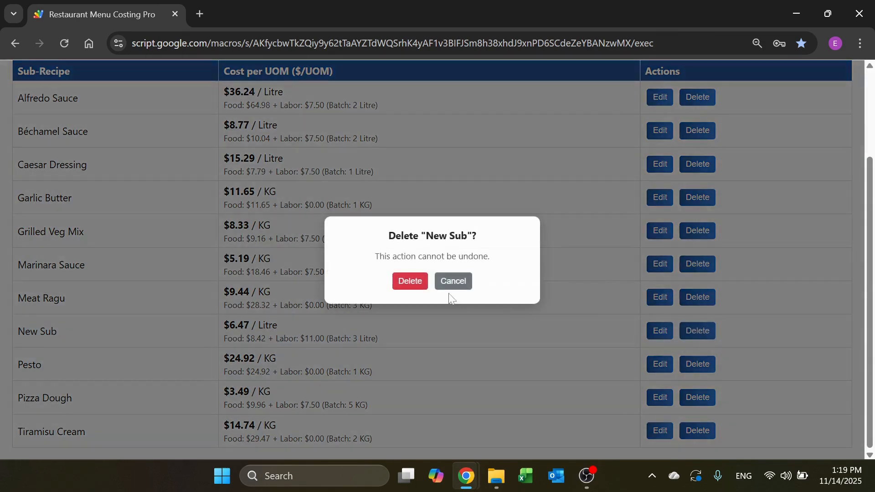
click(414, 286)
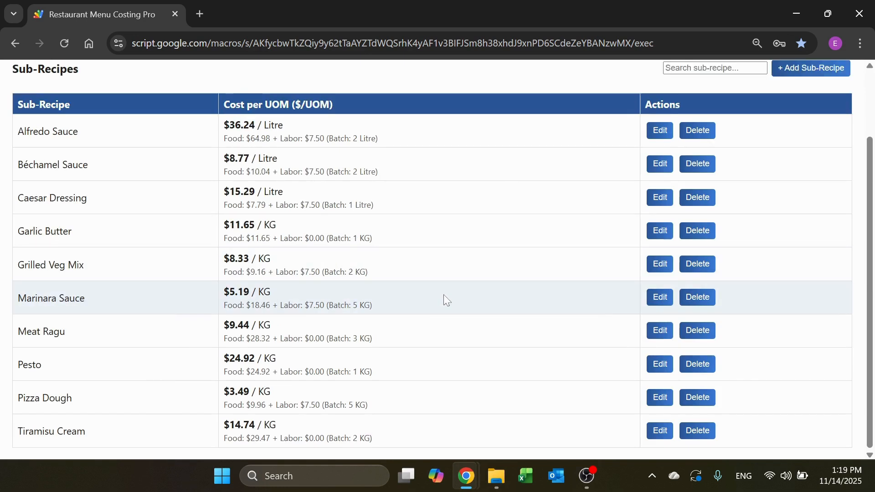
Step: Open the UOM conversion list and examine the units and factors from the first row to the last
scroll(176, 283, up, 2)
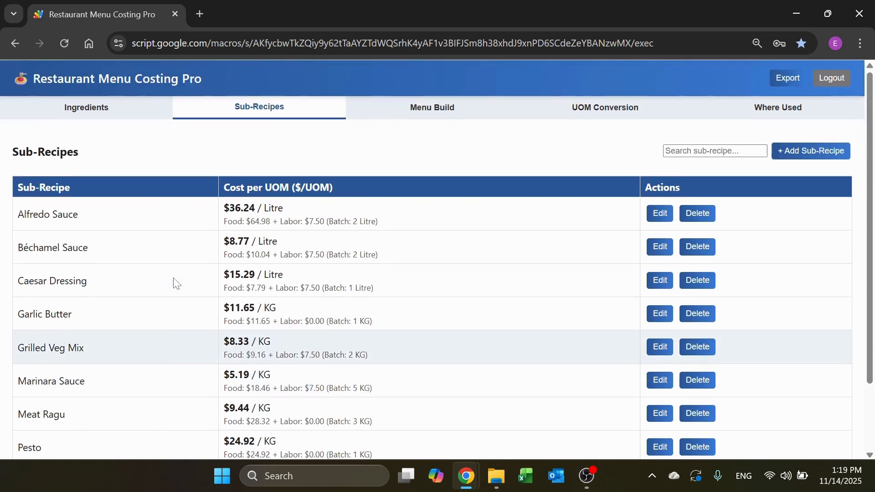
click(608, 115)
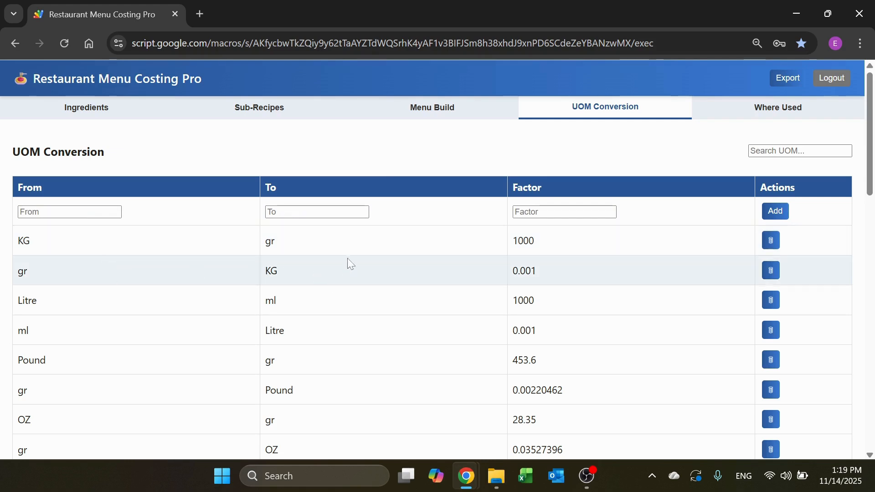
scroll(298, 302, down, 6)
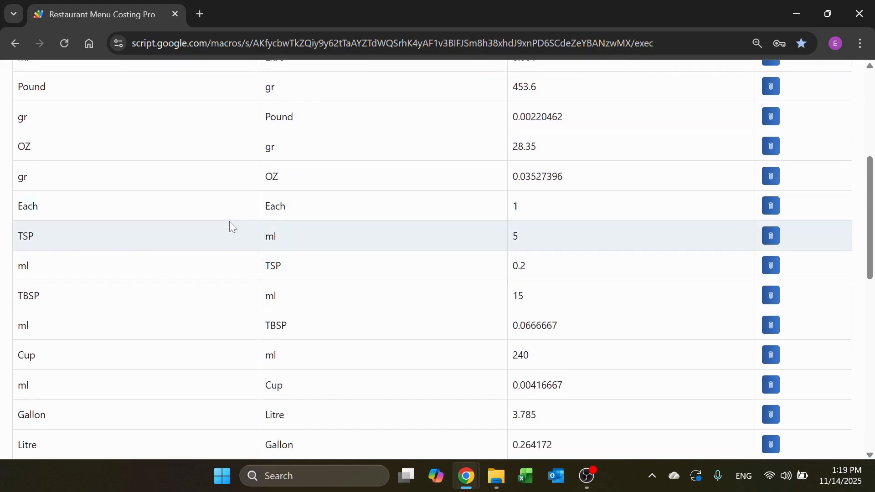
scroll(197, 221, down, 2)
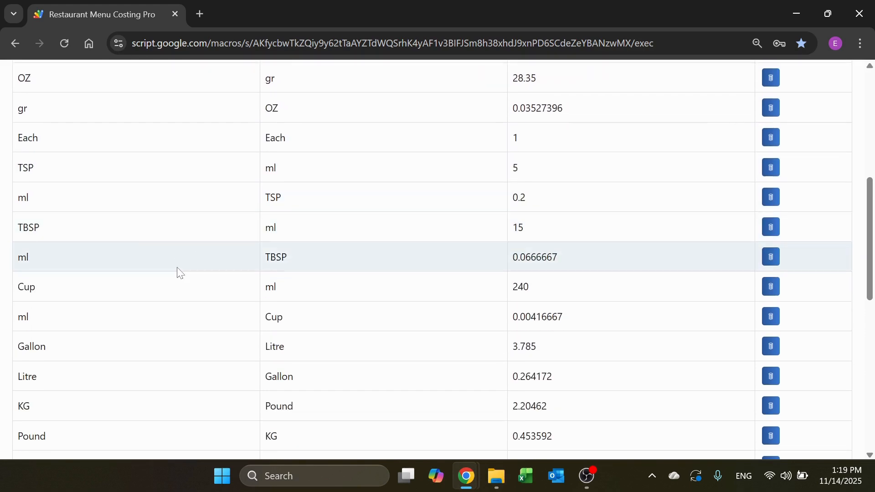
scroll(175, 274, down, 9)
scroll(129, 234, down, 2)
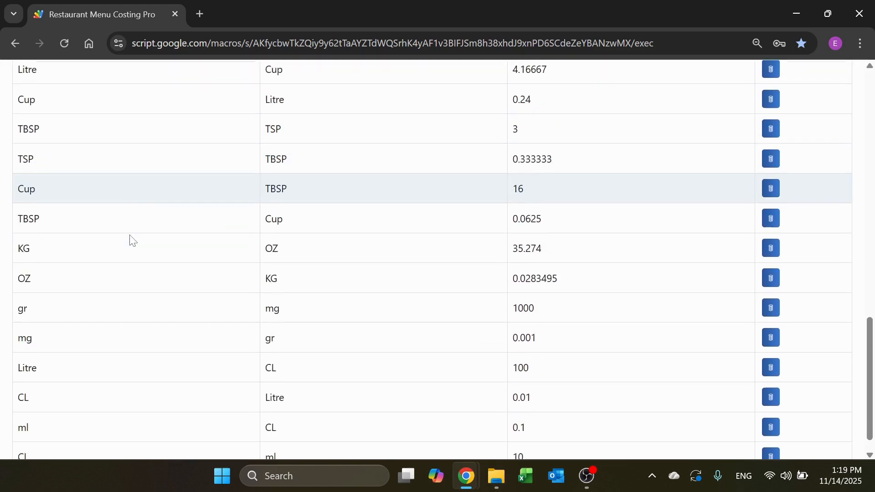
scroll(196, 235, up, 15)
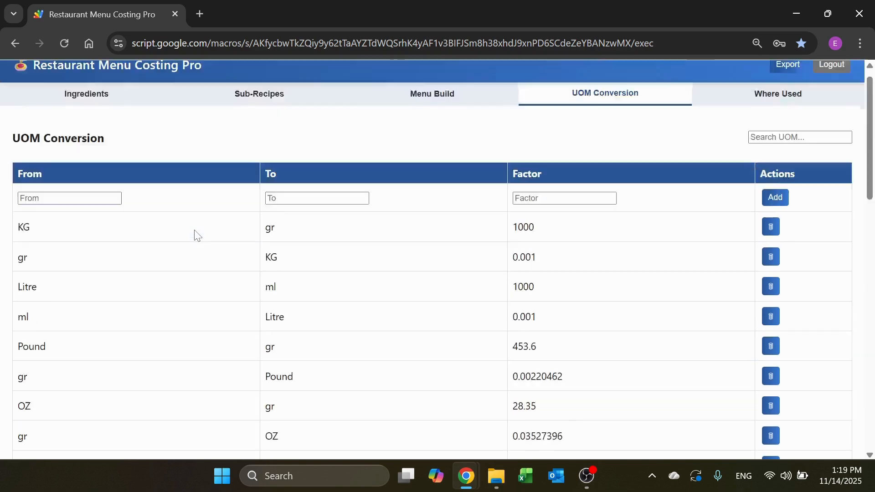
Step: Inspect the From, To and Factor entry fields for adding a new unit conversion, leaving them blank
click(116, 212)
key(Tab)
key(Tab)
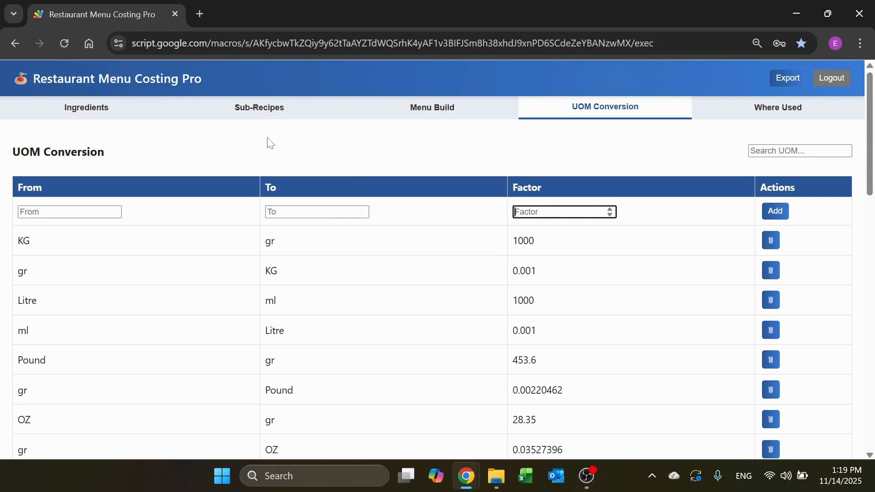
click(472, 155)
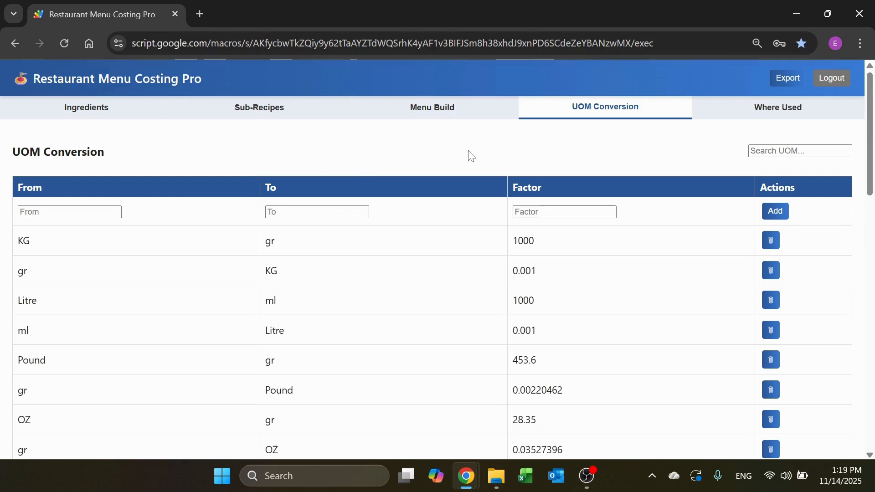
Step: In the menu builder, review the Grilled Veg Platter costing and the blank new menu item form, closing both without saving
click(452, 116)
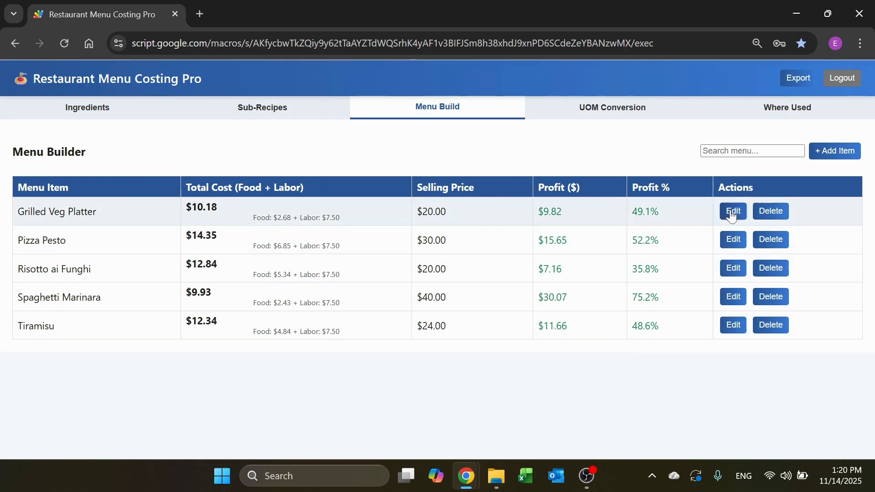
click(732, 212)
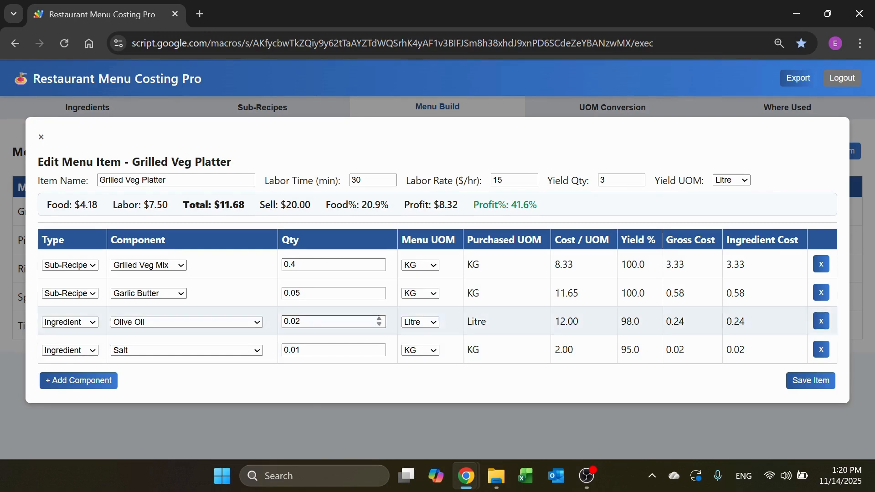
click(41, 137)
click(834, 152)
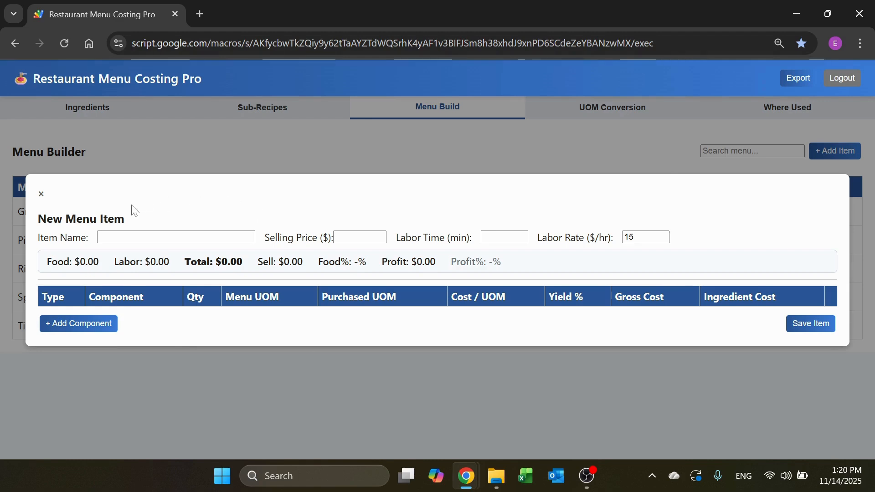
click(64, 203)
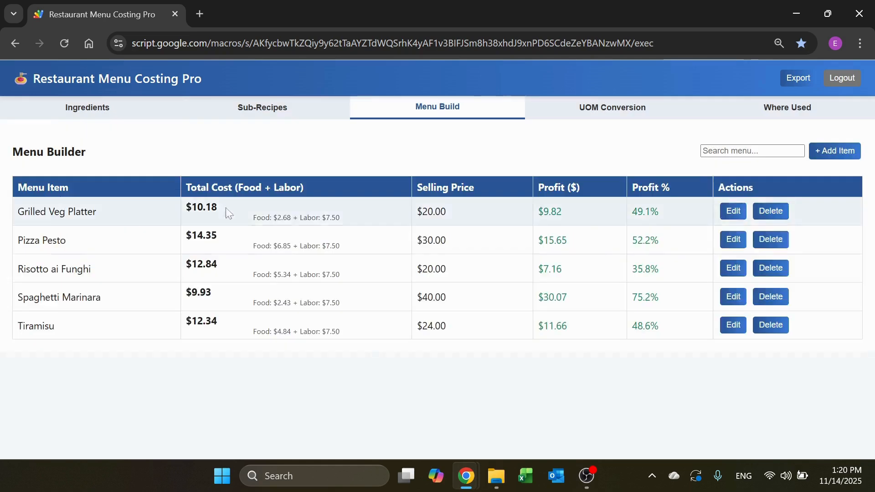
Step: Open Grilled Veg Platter for editing, add a component row of type Sub-Recipe, and browse the available sub-recipes
click(733, 211)
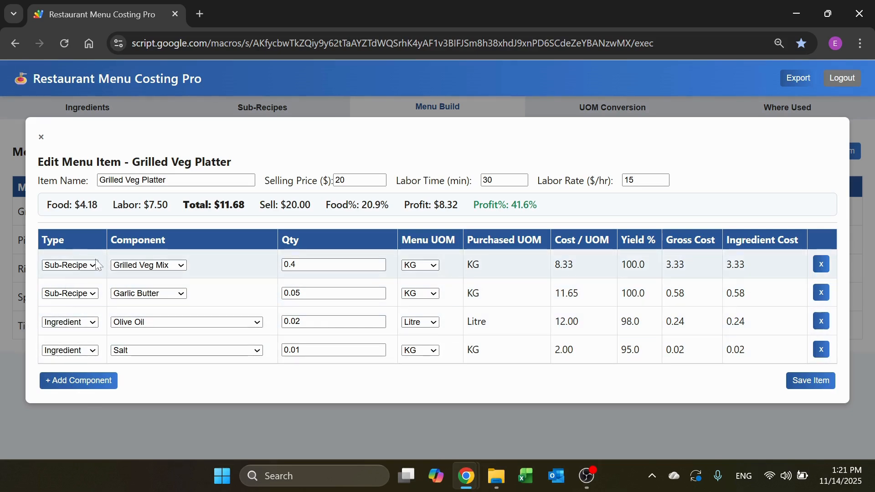
click(73, 265)
click(68, 293)
click(86, 379)
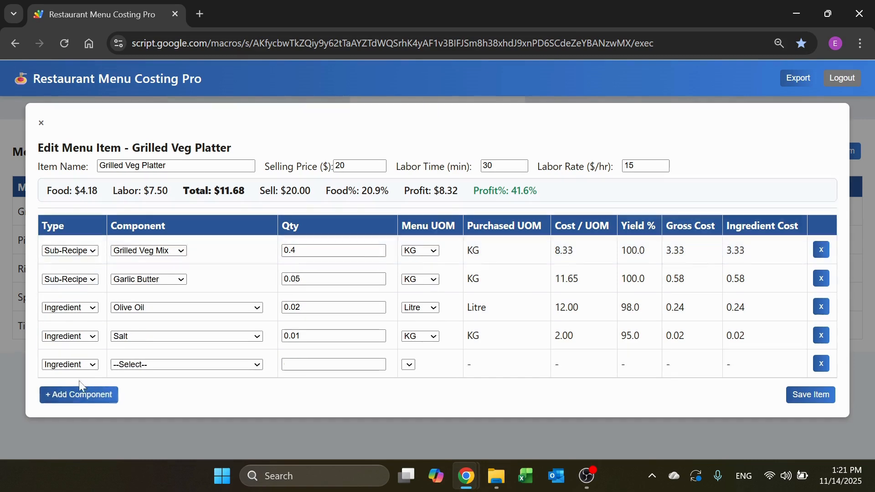
click(90, 366)
click(81, 400)
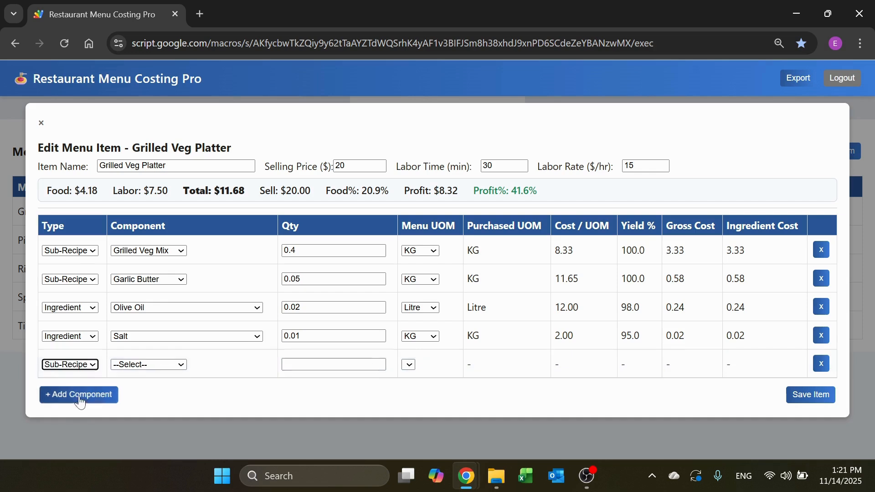
click(180, 365)
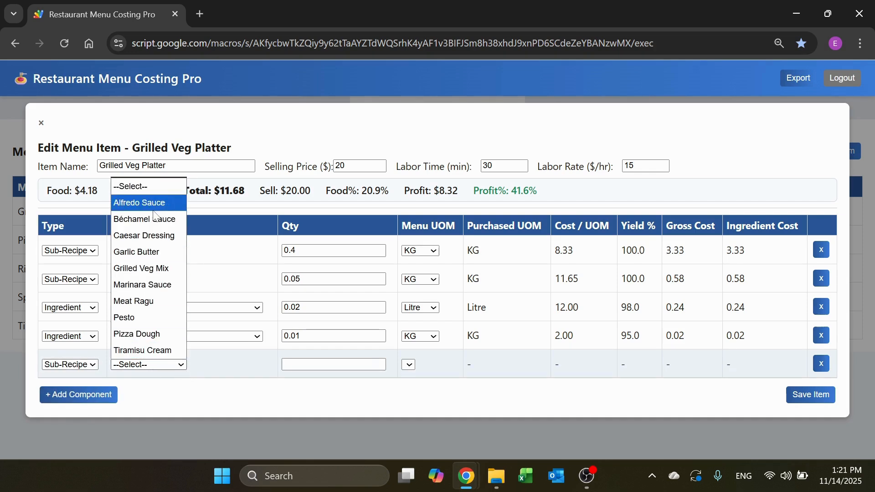
Step: Try the Ingredient type for the added row and browse its components, remove the row and close Grilled Veg Platter without saving
click(70, 364)
click(71, 364)
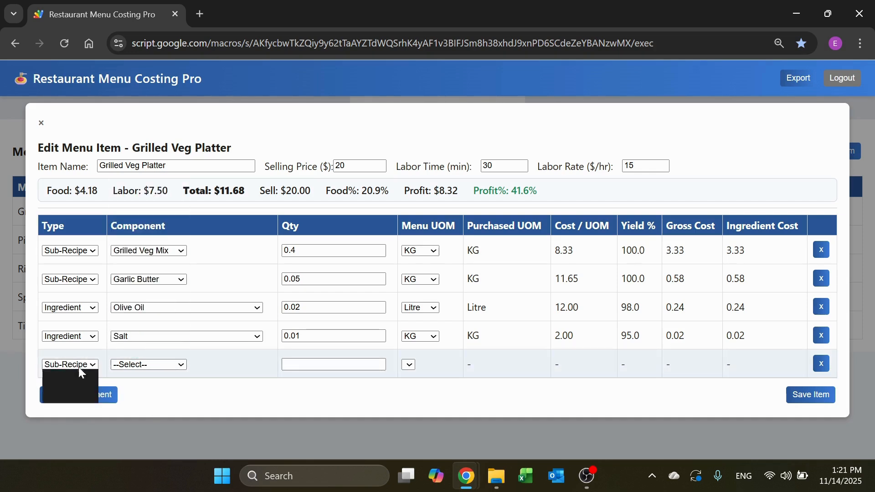
click(69, 377)
click(166, 364)
scroll(165, 299, down, 1)
click(173, 392)
click(821, 363)
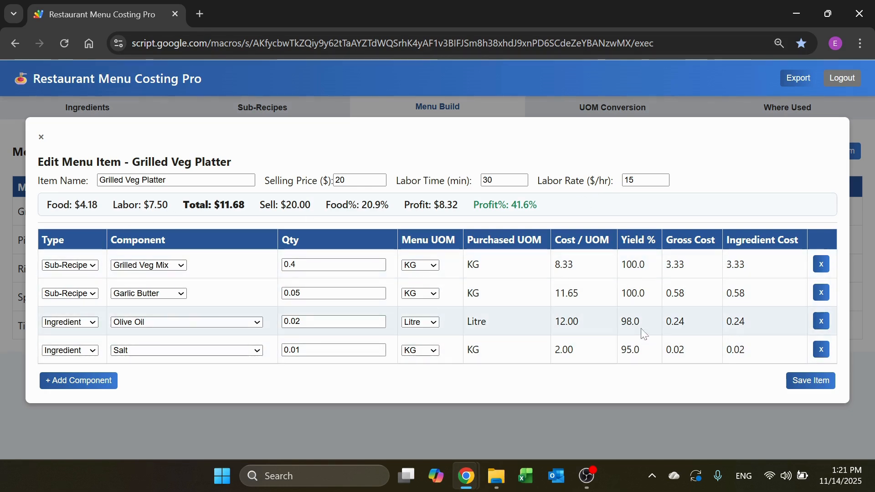
click(43, 135)
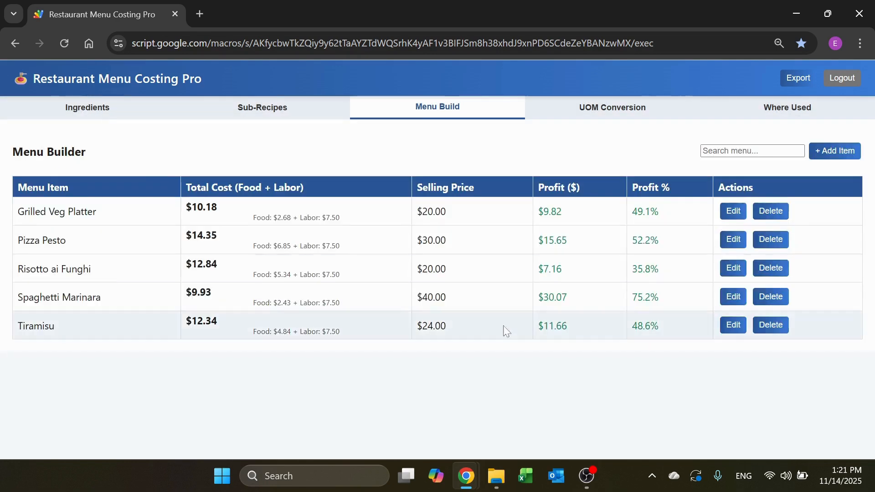
Step: Review the Tiramisu menu item's costing, close it, and search the menu list for "Pi", clearing the search
click(723, 328)
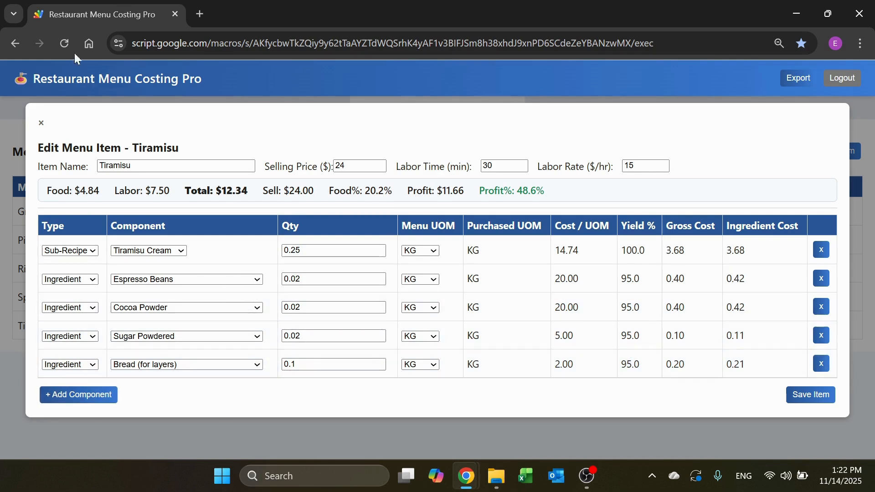
click(41, 126)
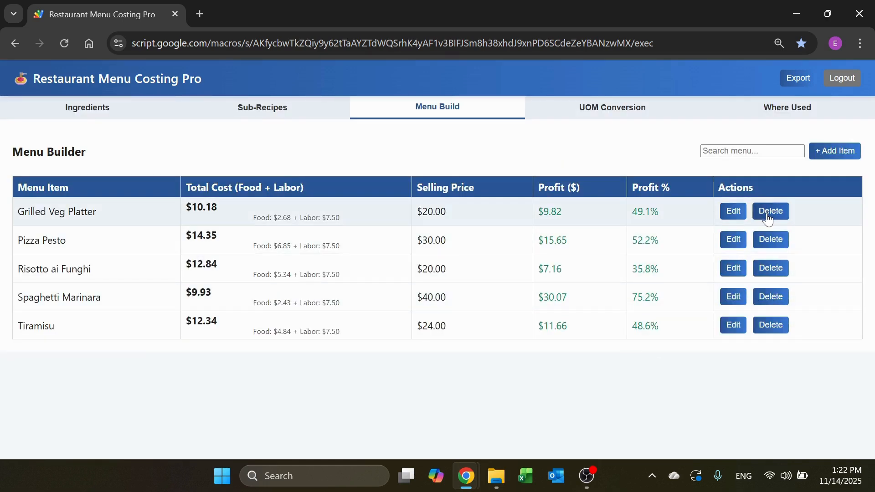
click(743, 151)
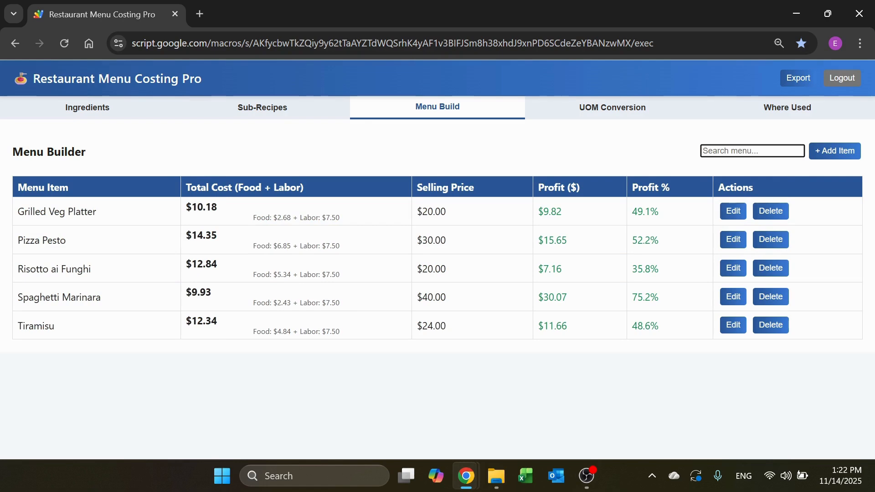
text(Pi)
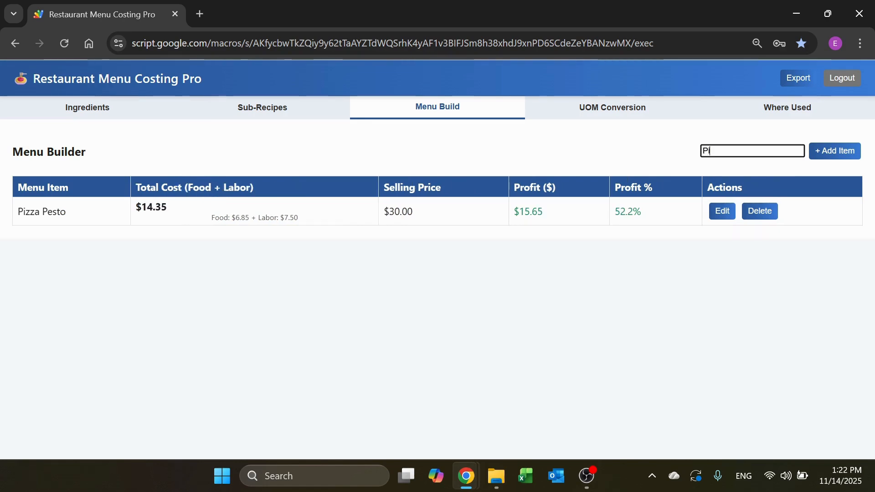
key(BackSpace)
key(BackSpace)
Step: Search the sub-recipe list for "Sal" and clear the search
click(295, 117)
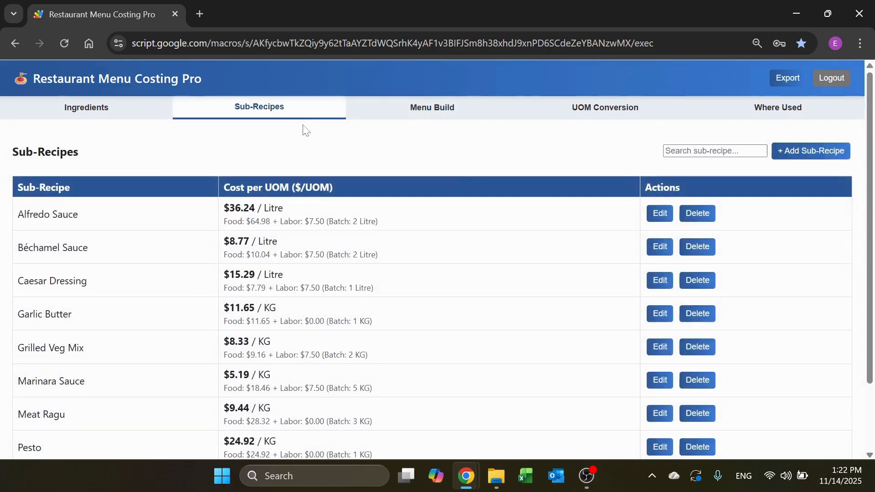
text(Sal)
key(BackSpace)
key(BackSpace)
key(BackSpace)
click(592, 162)
Step: Search the UOM conversions for "kg", clear the search, and glance at the Where Used lookup before returning to the conversions
click(620, 113)
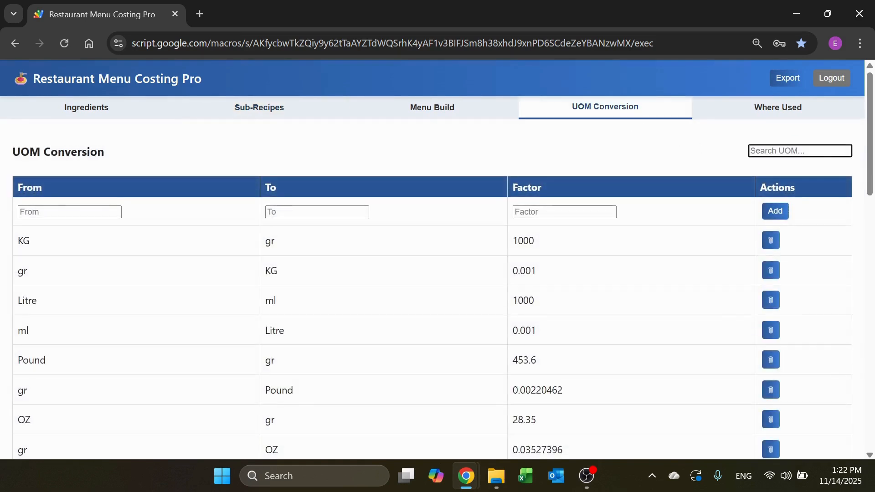
text(K)
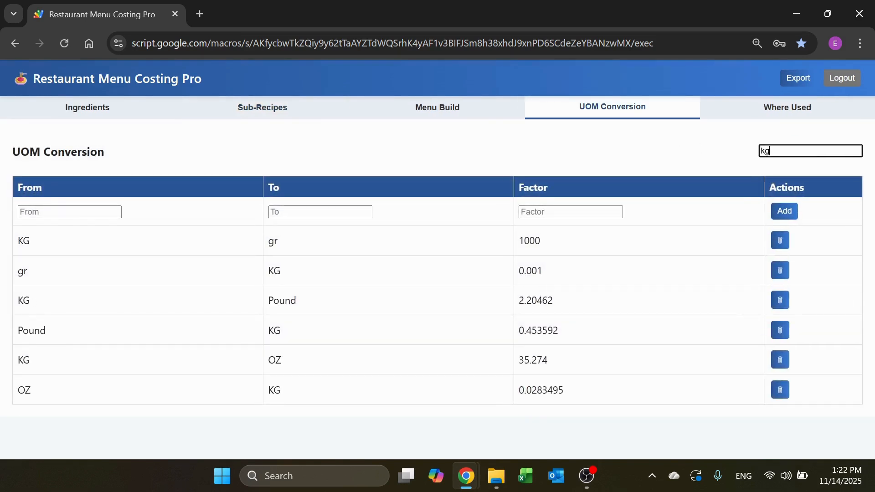
key(BackSpace)
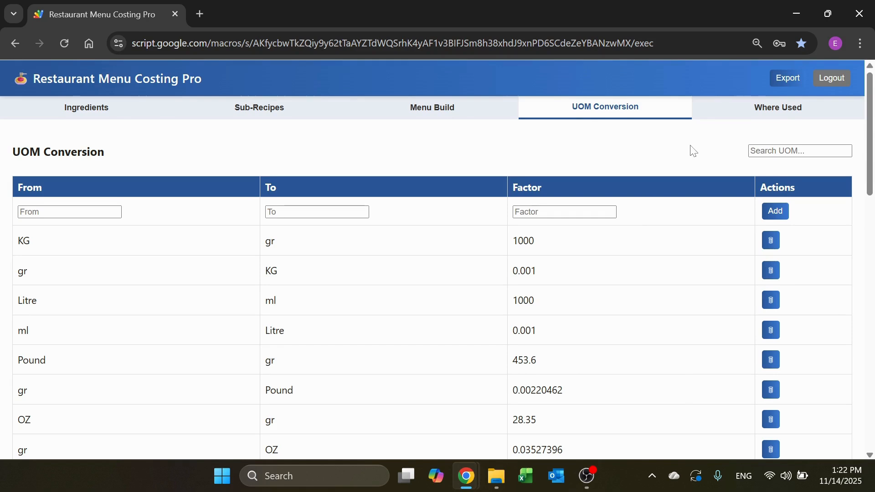
click(751, 111)
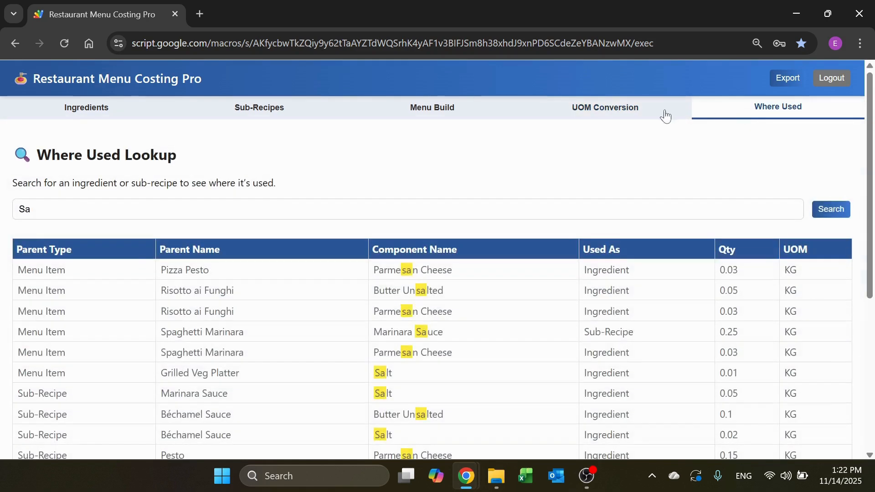
click(658, 110)
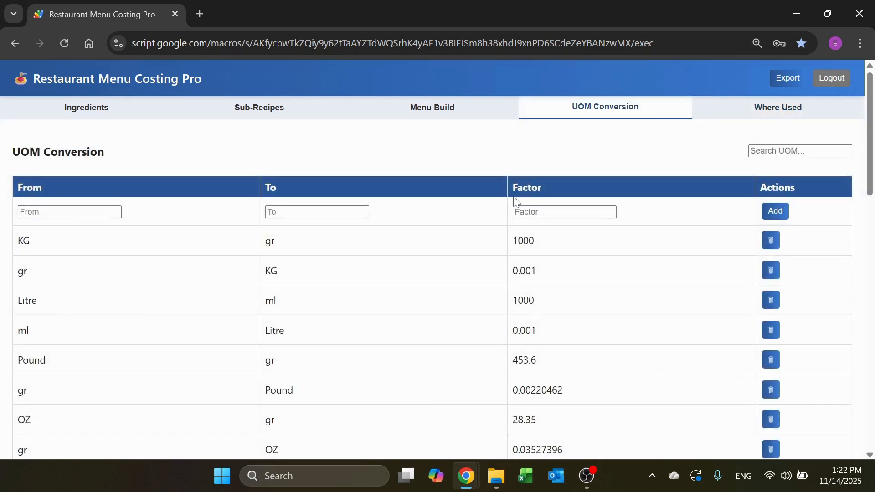
Step: Export the costing data and open Restaurant_Costing_Export.xlsx in Excel, accepting the content recovery
click(787, 80)
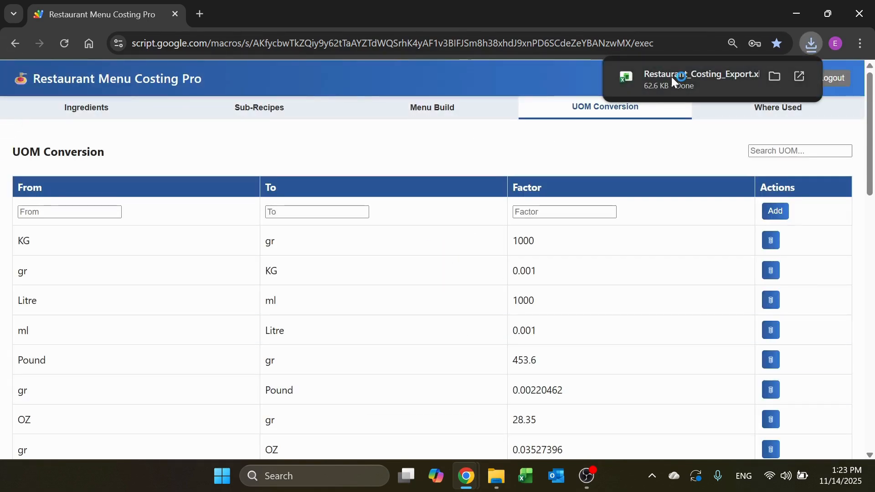
click(673, 72)
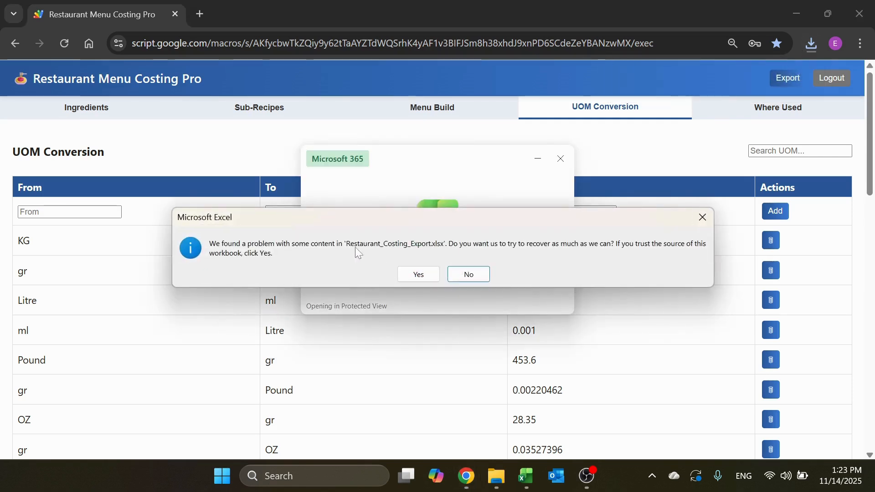
click(420, 273)
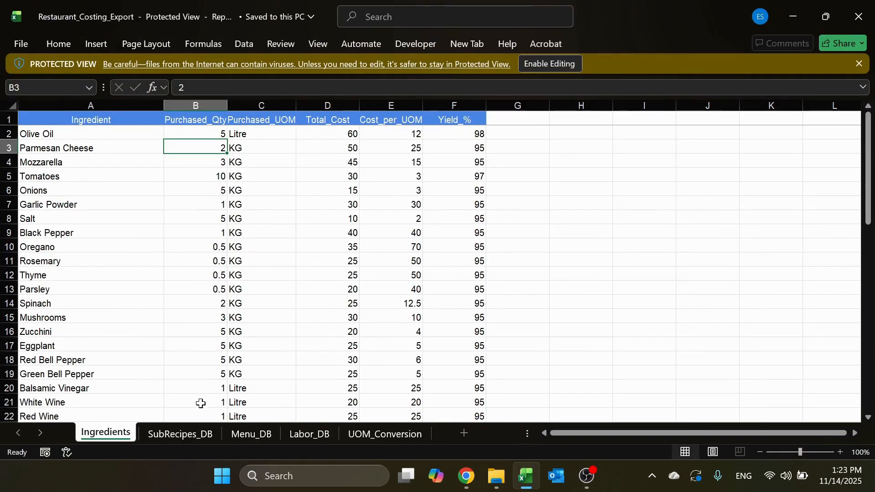
Step: Review the exported workbook's SubRecipes_DB, Menu_DB, Labor_DB and UOM_Conversion sheets, returning to Labor_DB
click(188, 434)
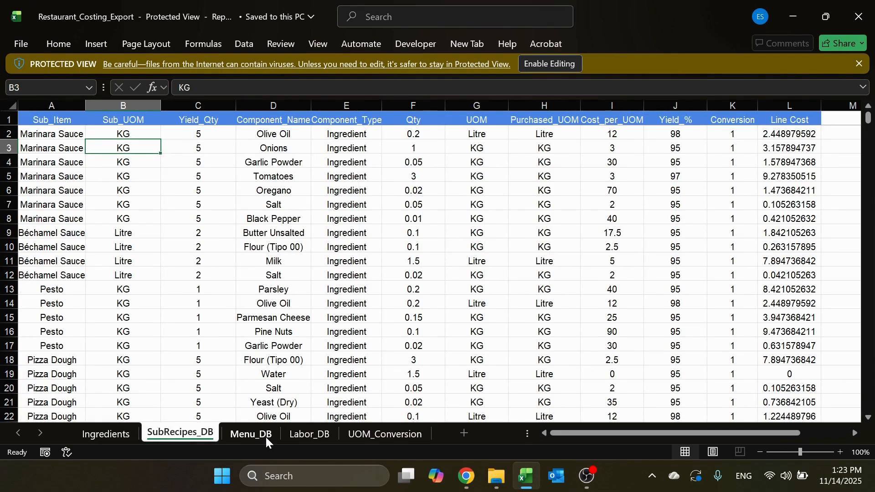
click(266, 437)
click(316, 436)
click(385, 438)
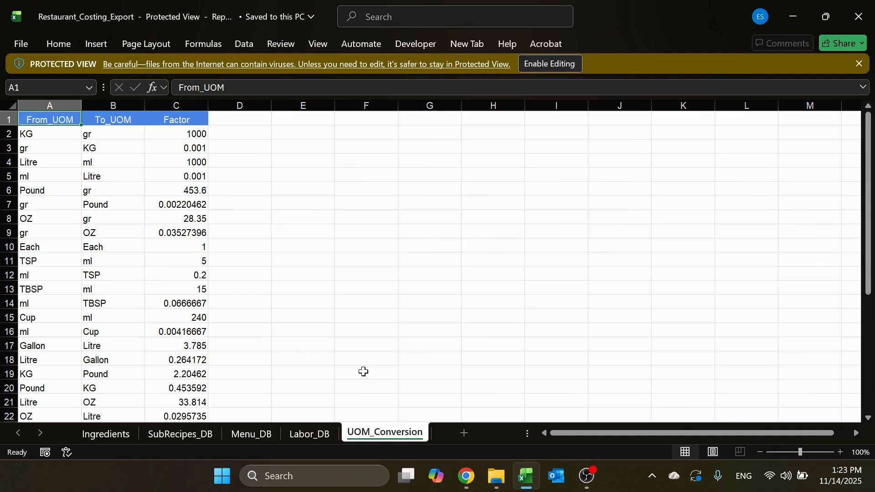
click(309, 434)
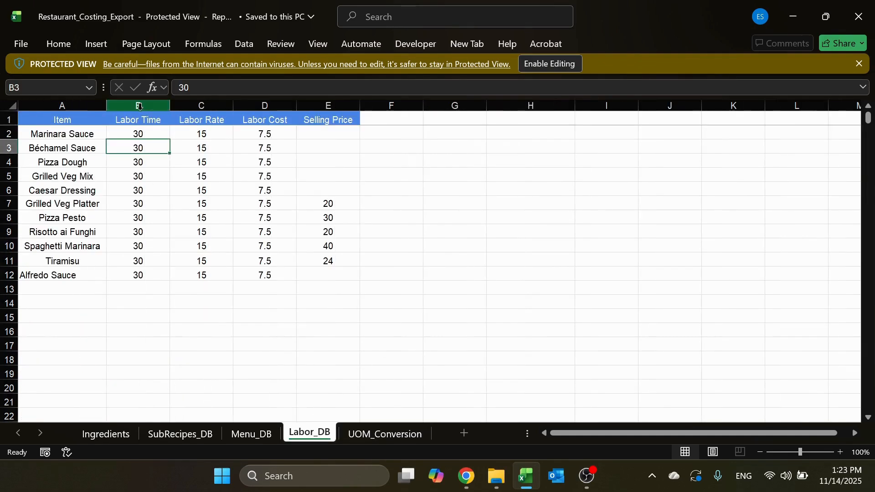
Step: Examine the Marinara Sauce rows in the SubRecipes_DB sheet, including component quantities, purchase units and the sum of their Line Cost values
click(266, 435)
click(191, 433)
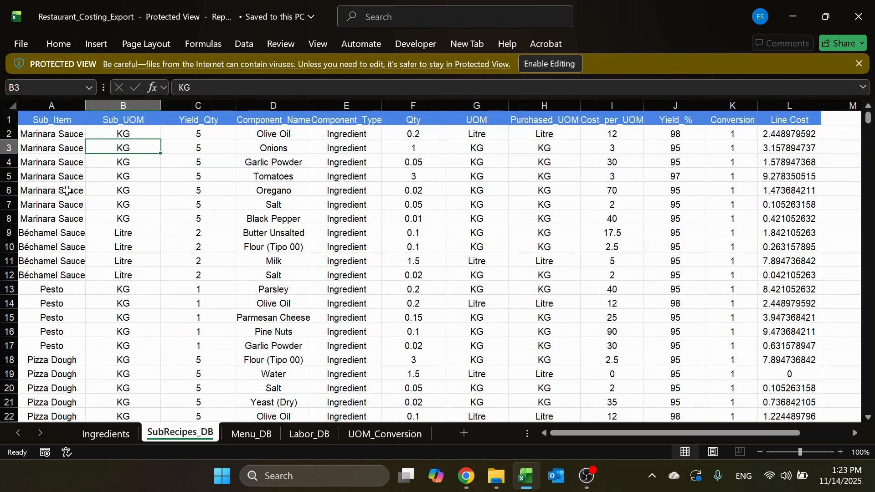
click(70, 135)
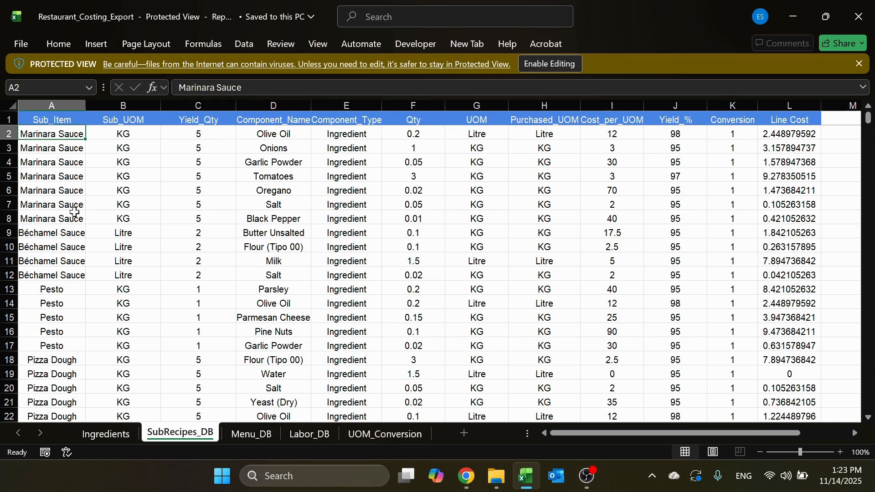
click(142, 220)
click(201, 218)
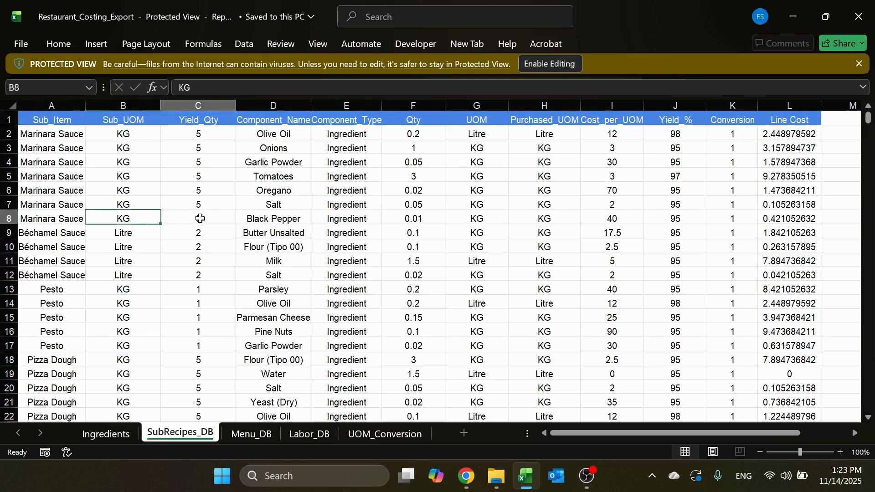
drag(295, 136, 413, 219)
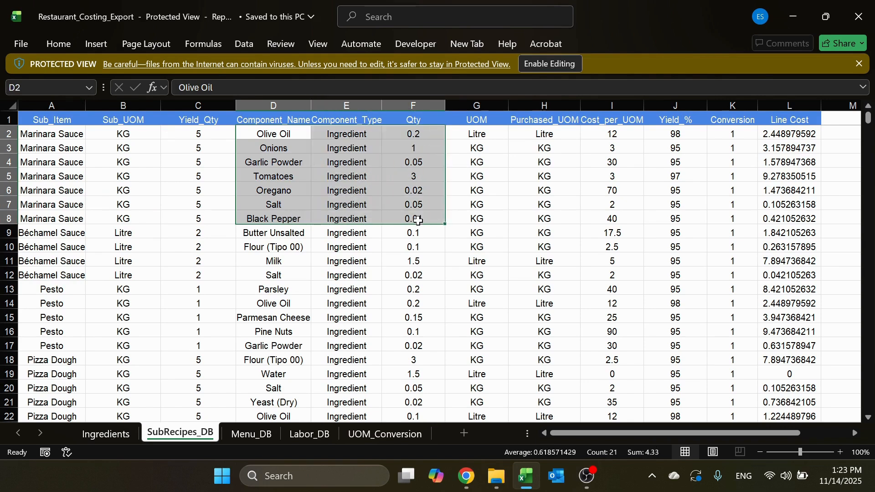
click(414, 219)
click(487, 217)
drag(569, 135, 555, 220)
drag(793, 134, 788, 222)
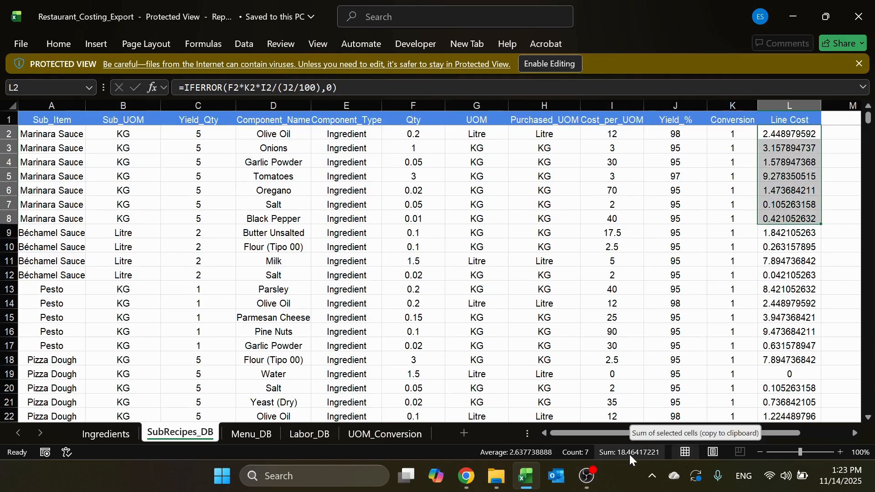
Step: Check the Marinara Sauce labor cost in the Labor_DB sheet and return to the Ingredients sheet
click(310, 433)
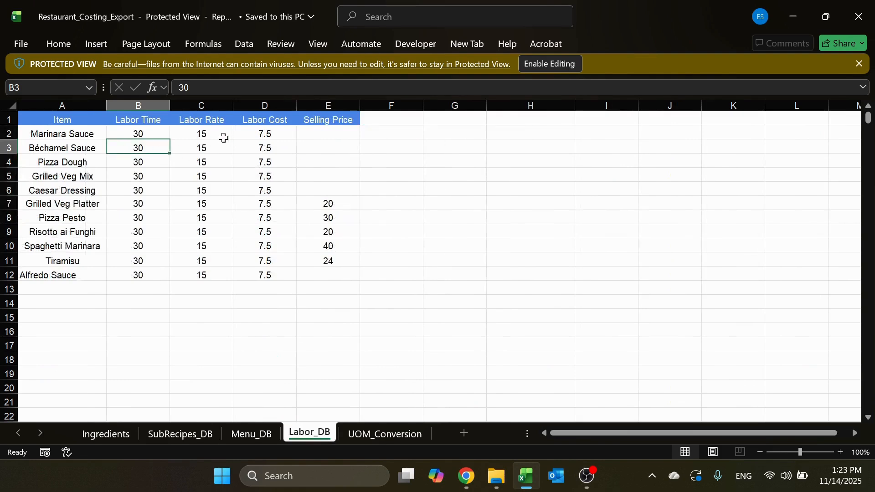
click(288, 133)
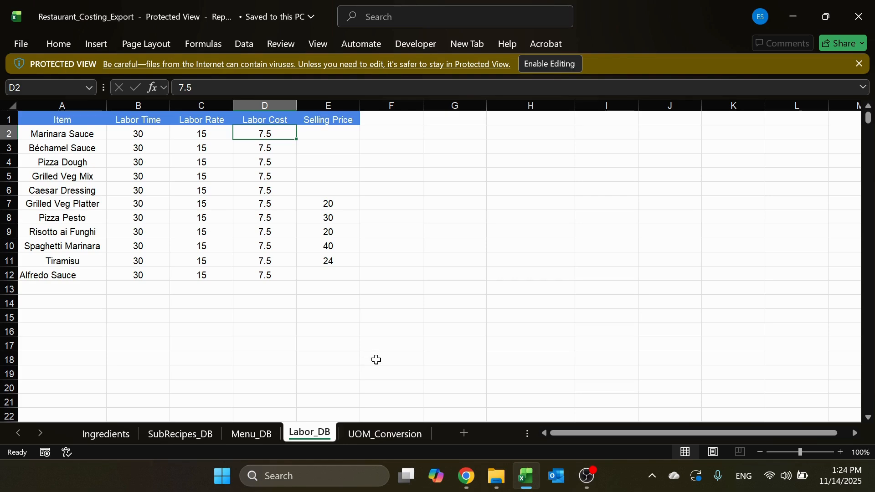
click(117, 438)
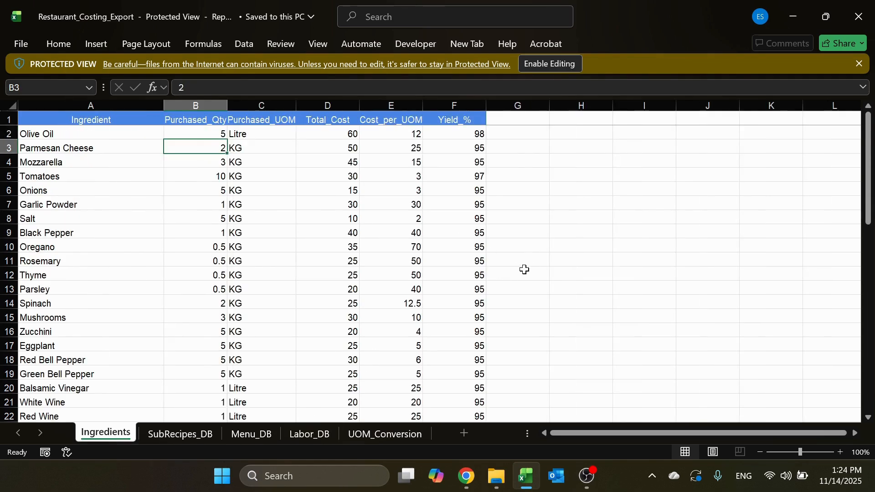
Step: Switch to Restaurant Menu Costing Pro, browse sub-recipe and ingredient choices for a new Grilled Veg Platter component, and close the item unsaved
key(alt+Tab)
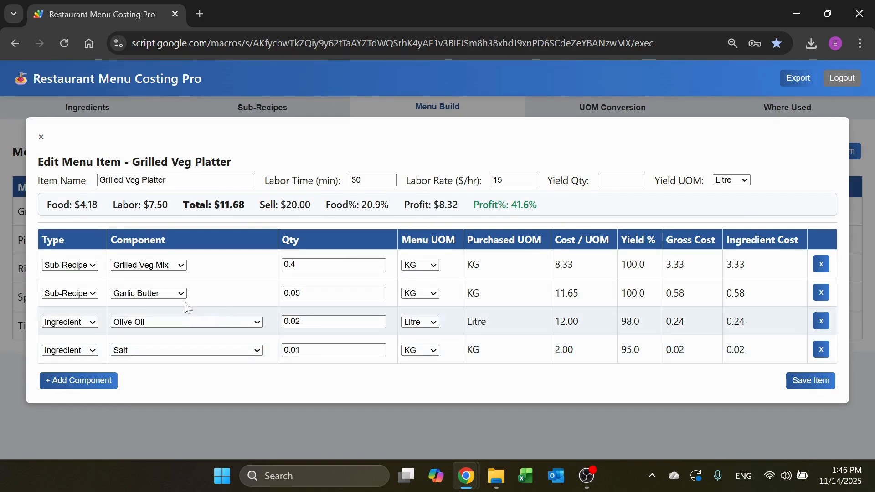
click(104, 381)
click(95, 369)
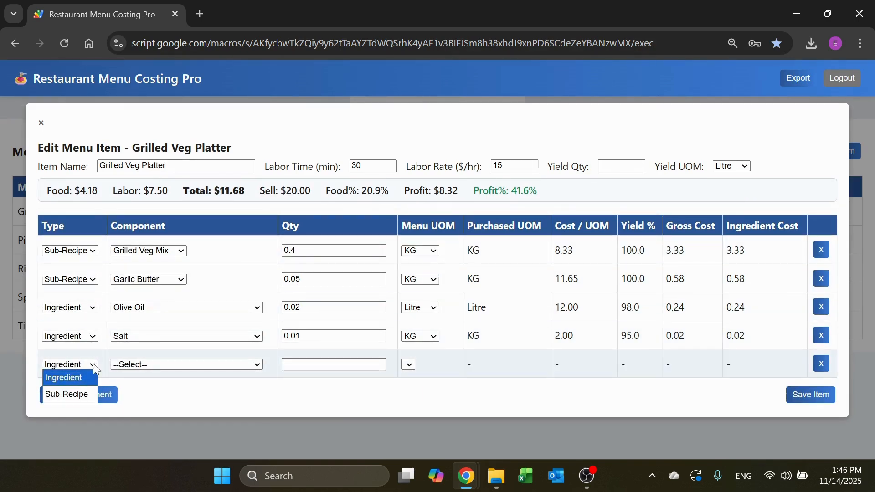
click(82, 394)
click(179, 365)
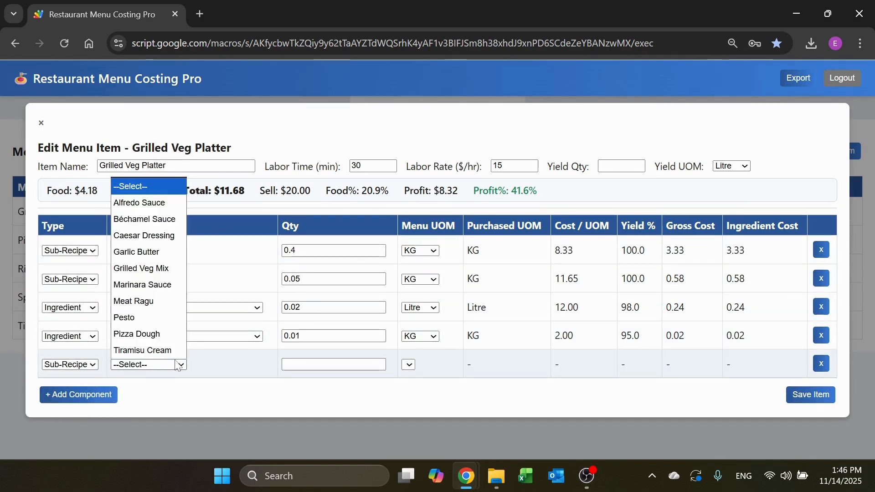
click(94, 366)
click(69, 378)
click(151, 366)
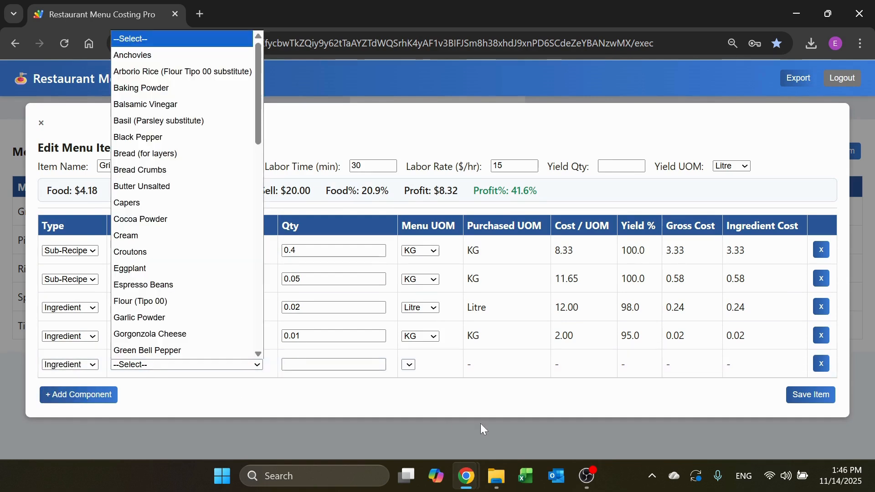
click(446, 428)
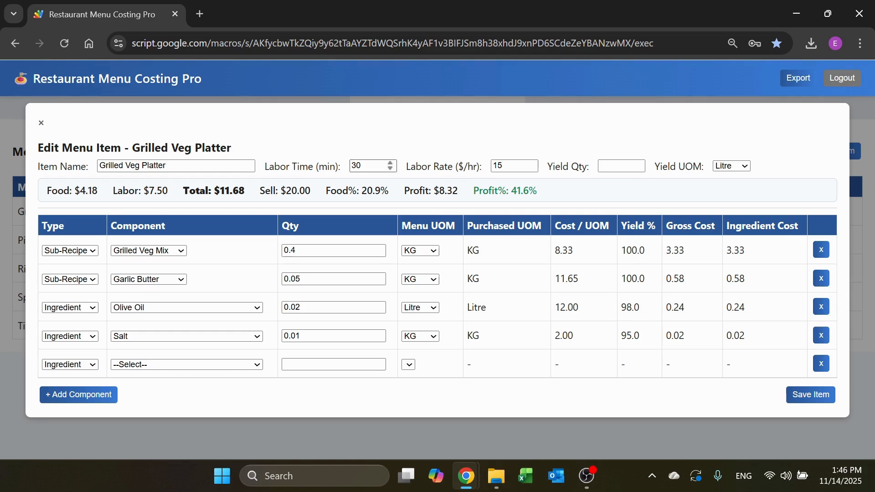
click(41, 123)
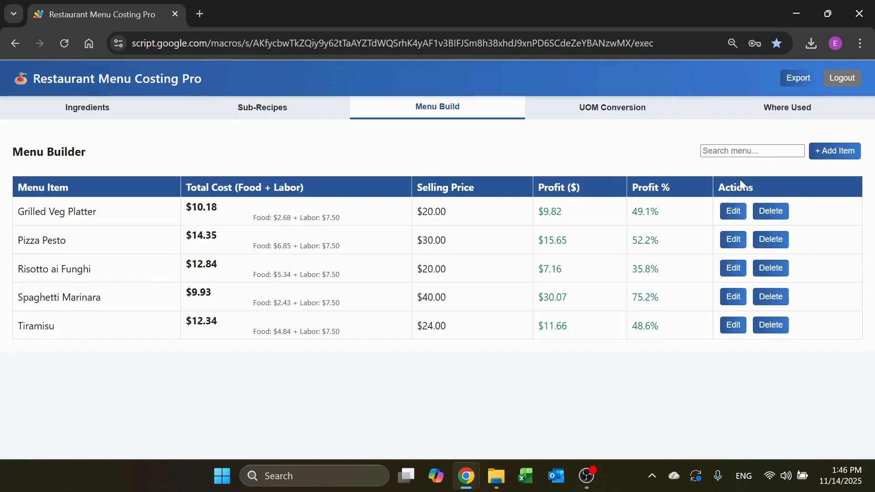
Step: Look over the price and labor fields of a blank new menu item and close it unsaved
click(843, 154)
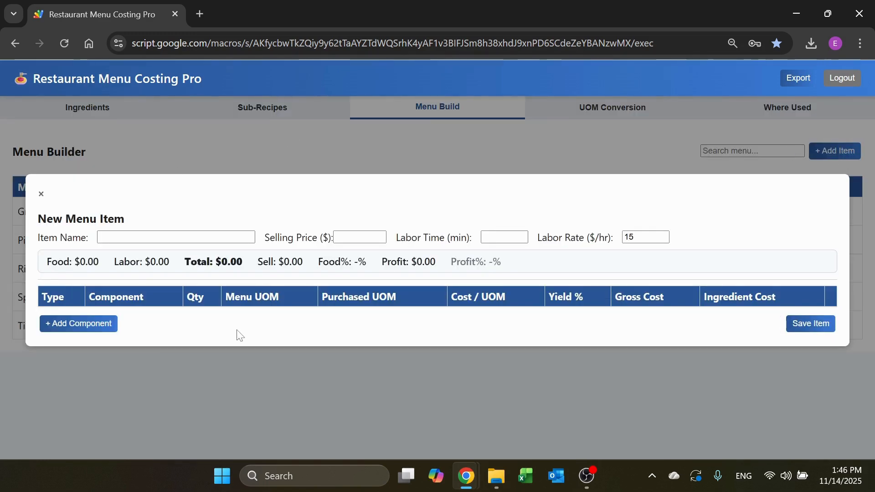
click(380, 234)
click(496, 238)
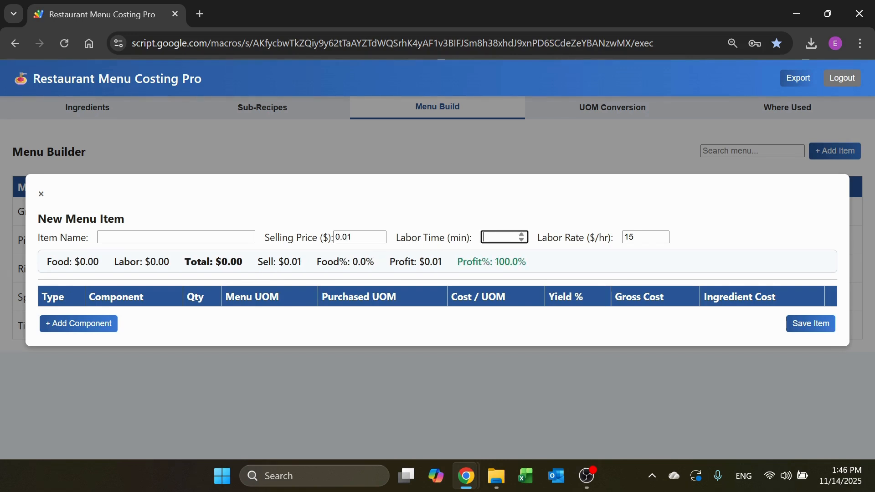
click(42, 195)
Step: Review the UOM conversions and search them for "KG"
click(565, 109)
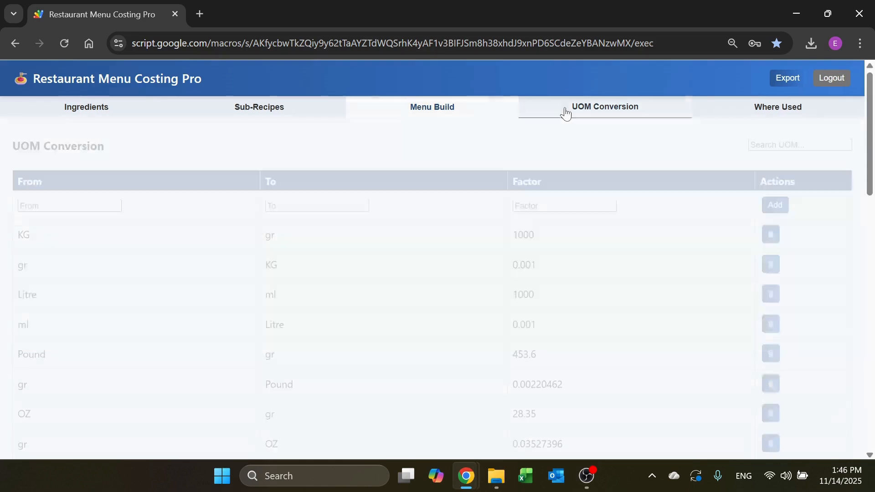
scroll(146, 296, down, 1)
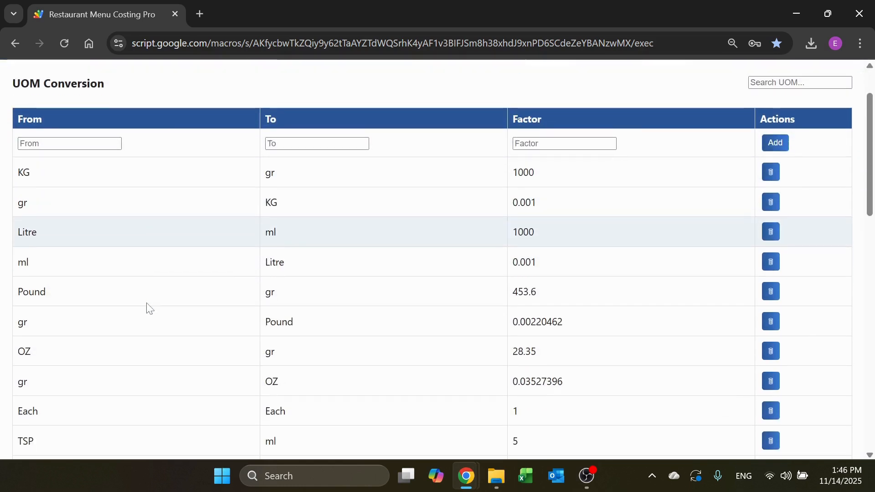
scroll(738, 131, up, 1)
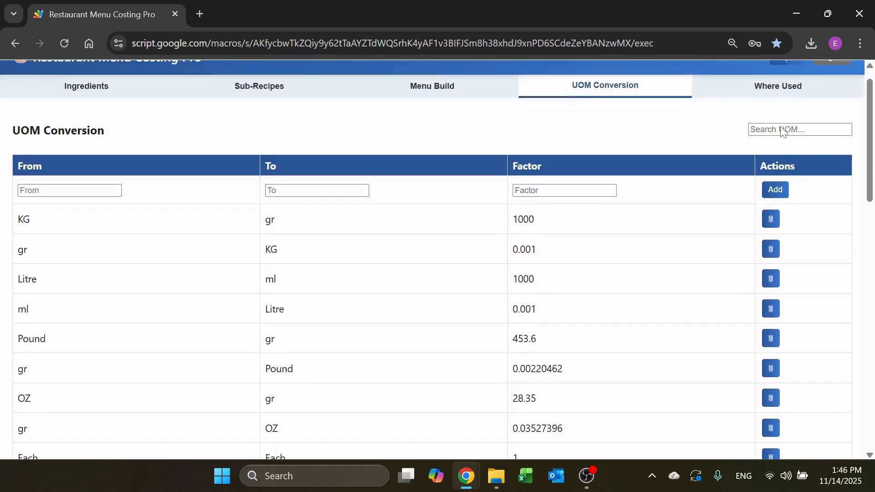
click(756, 151)
text(KG)
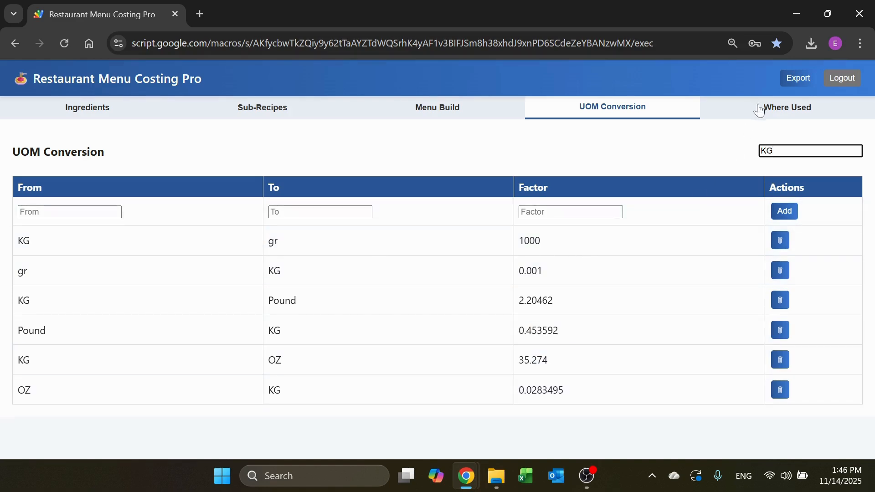
Step: Look up where "Pizza" is used across menu items and sub-recipes
click(775, 112)
double_click(118, 209)
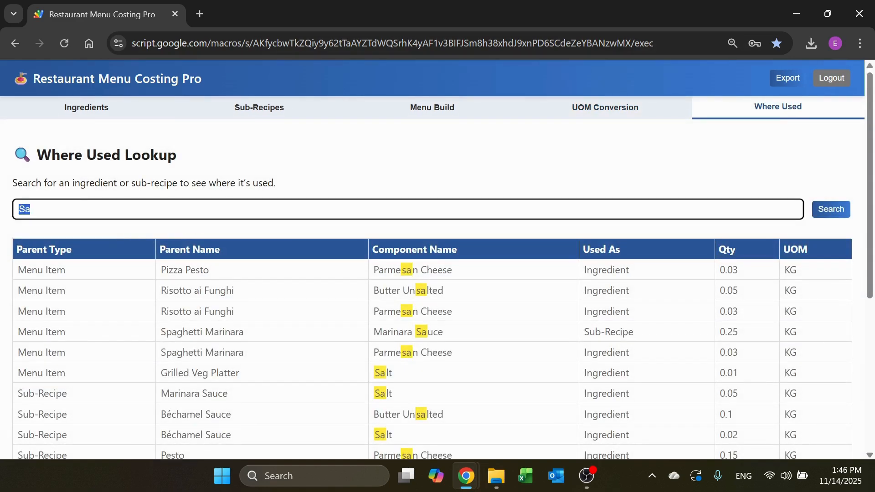
key(BackSpace)
text(Pizz)
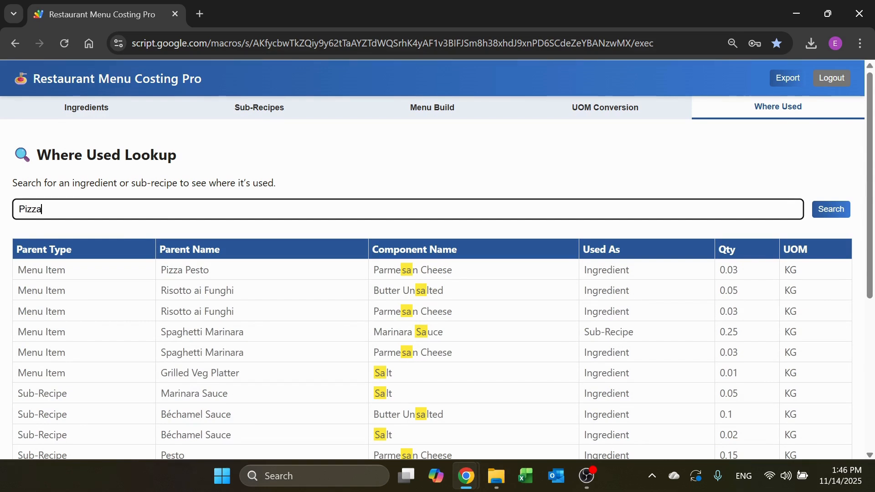
click(822, 214)
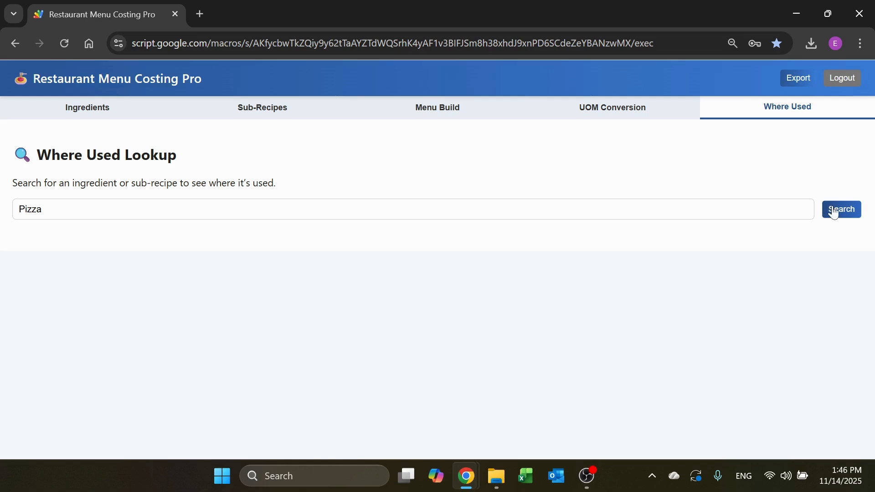
Step: Look up where "Salt" is used across menu items and sub-recipes
double_click(50, 211)
text(Salt)
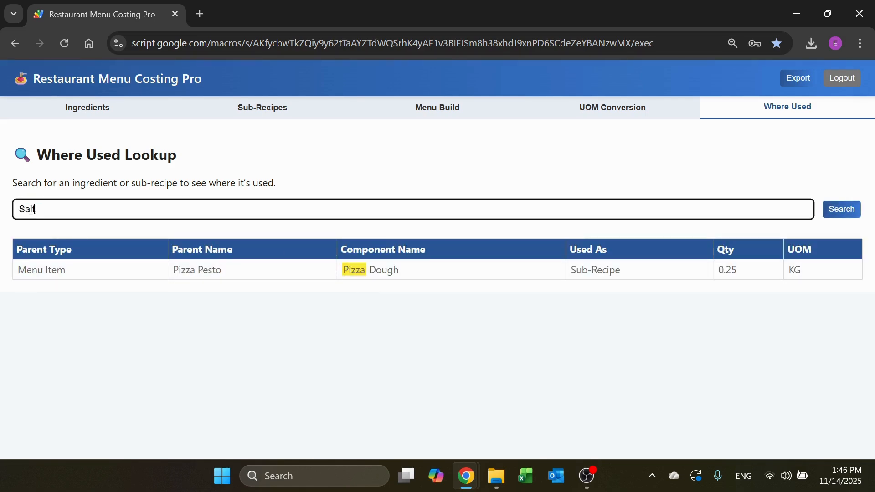
click(843, 211)
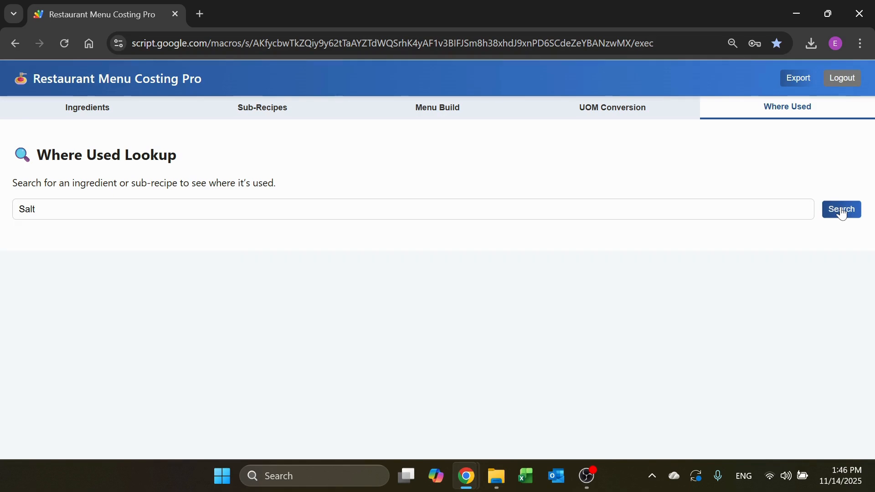